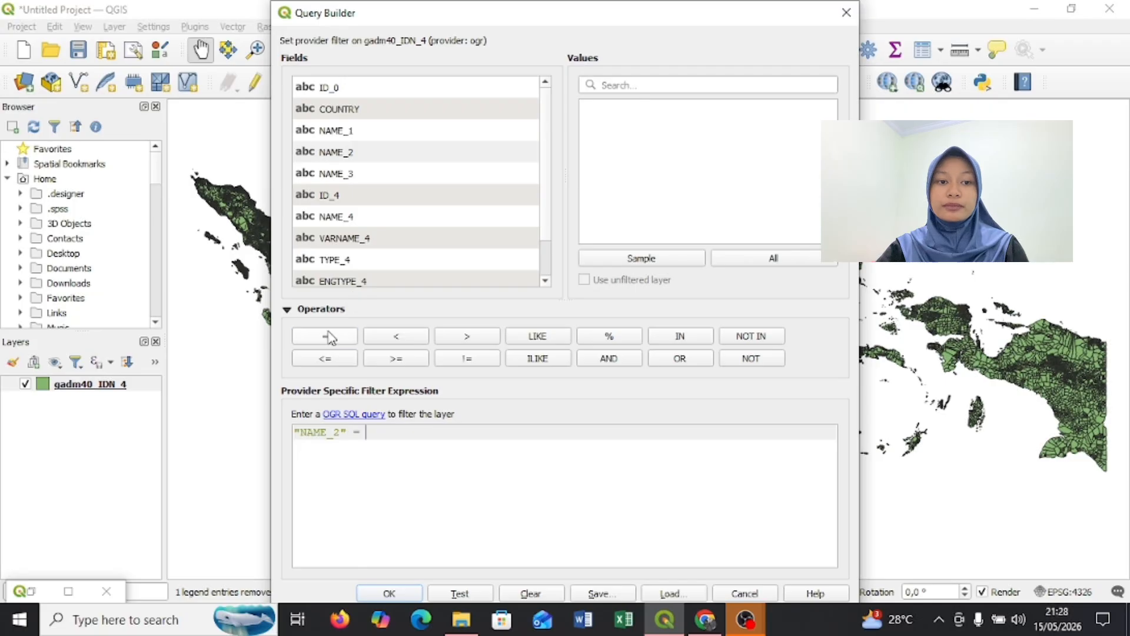
Complete the gadm40_IDN_4 filter as "NAME_2" = 'Jember' by finding Jember among the field values and apply it
left_click(688, 83)
type("j")
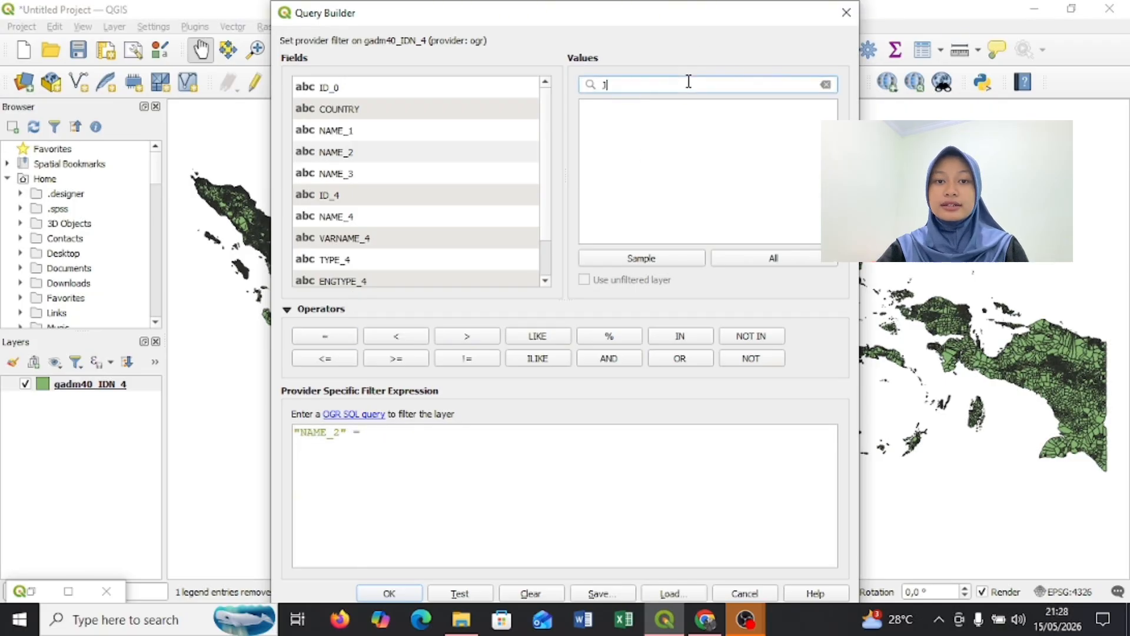
type("ember")
left_click(741, 258)
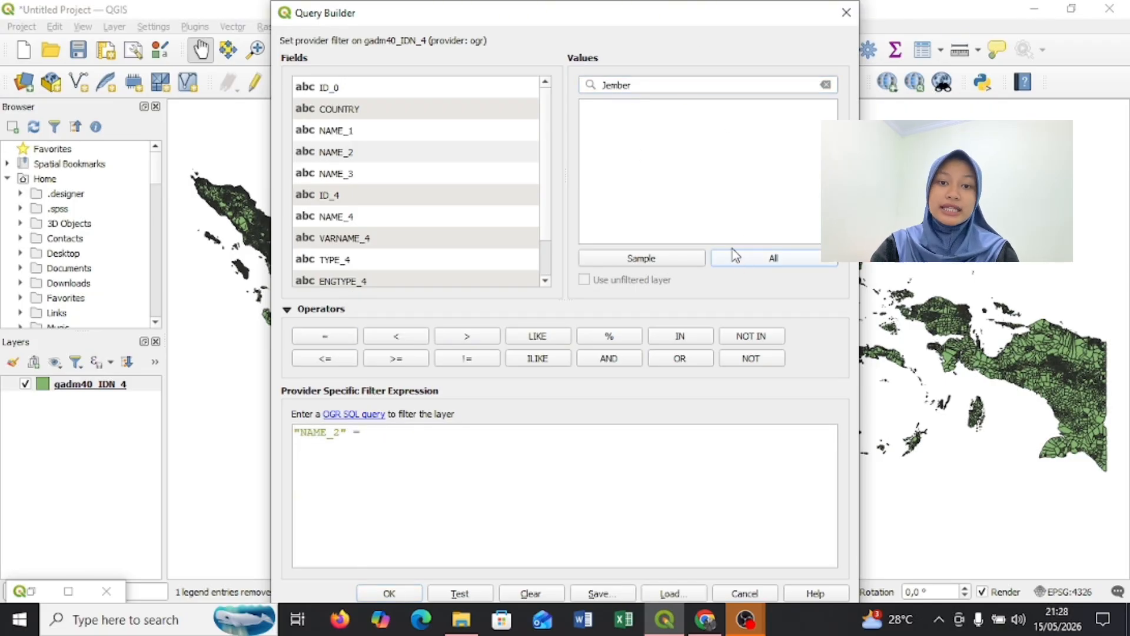
left_click(639, 106)
double_click(643, 106)
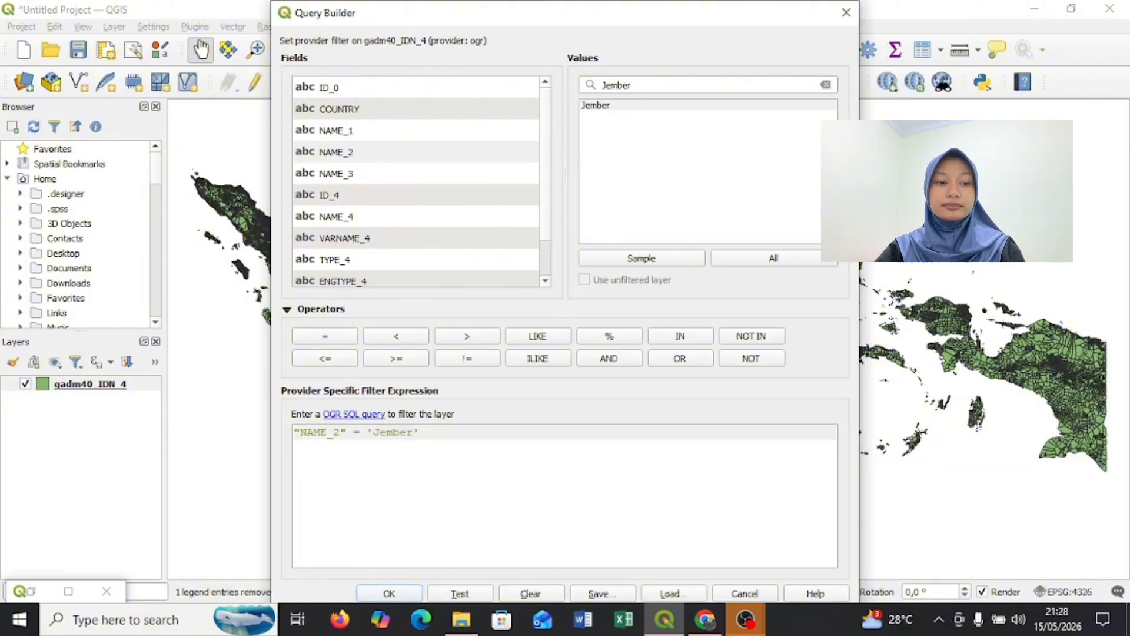
left_click(389, 593)
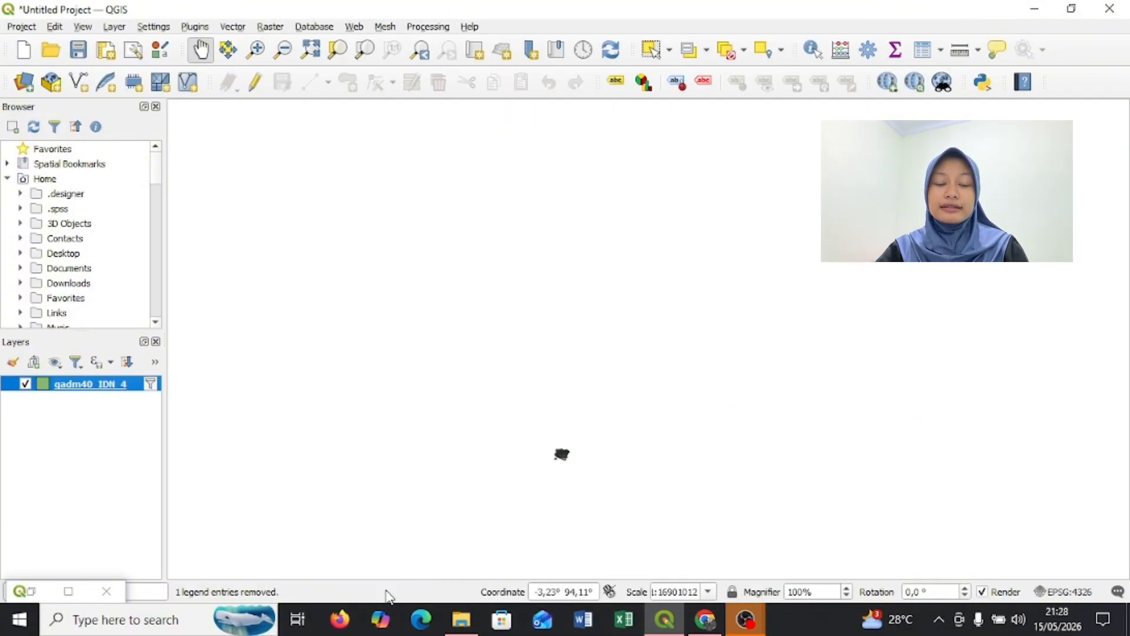
Enlarge and centre the filtered Jember polygons on the map canvas to examine their boundaries
scroll(490, 463, "up", 3)
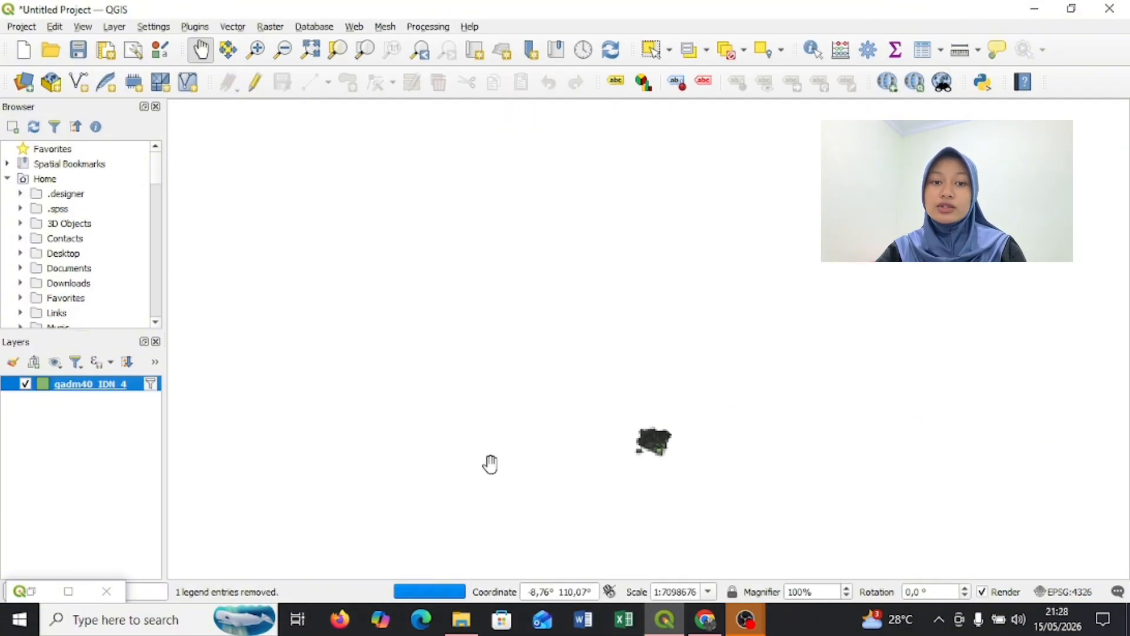
scroll(489, 462, "up", 5)
left_click_drag(913, 280, 527, 206)
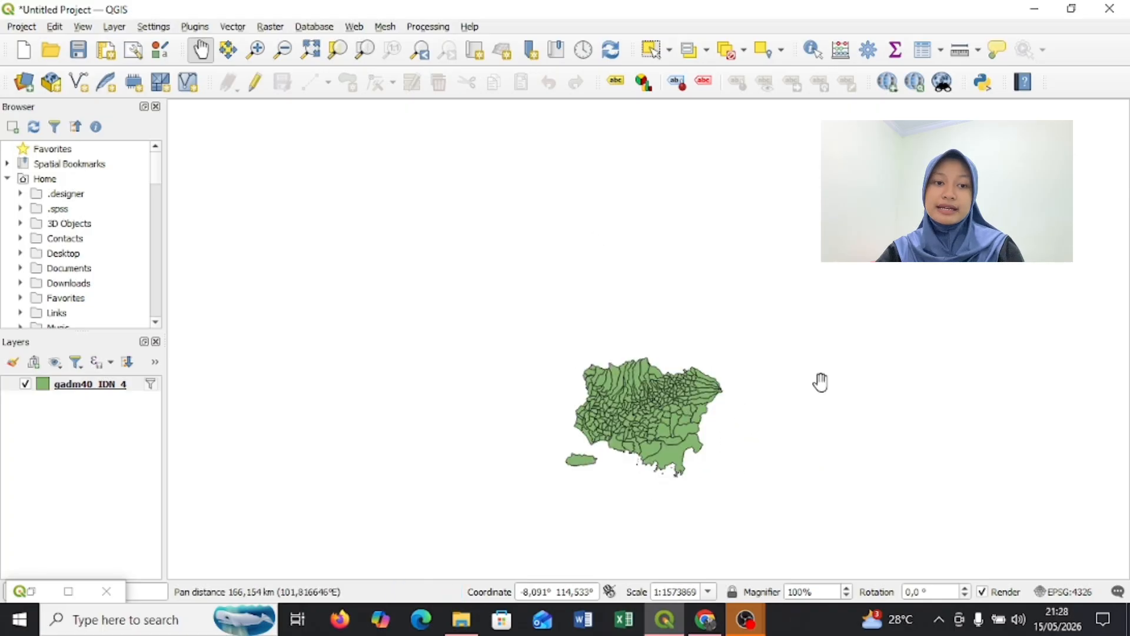
left_click_drag(821, 382, 782, 281)
scroll(782, 280, "up", 4)
left_click_drag(668, 384, 960, 343)
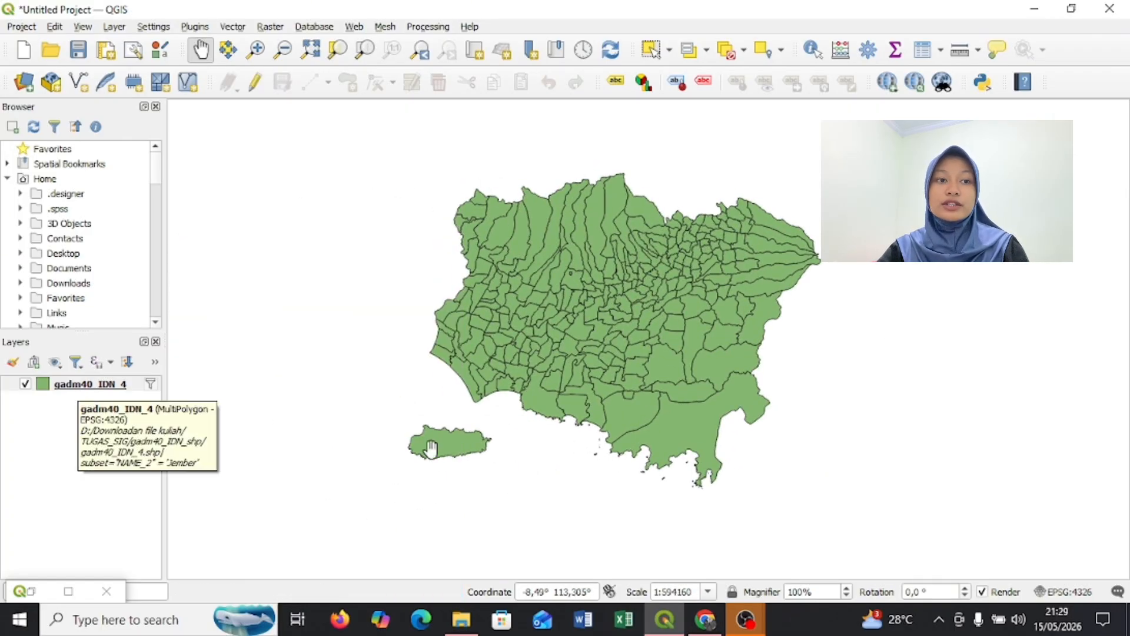
Add Puskesmas_ODGJ.xlsx - Sheet1.csv from Downloads as a delimited text layer with no geometry
left_click(116, 27)
mouse_move(318, 61)
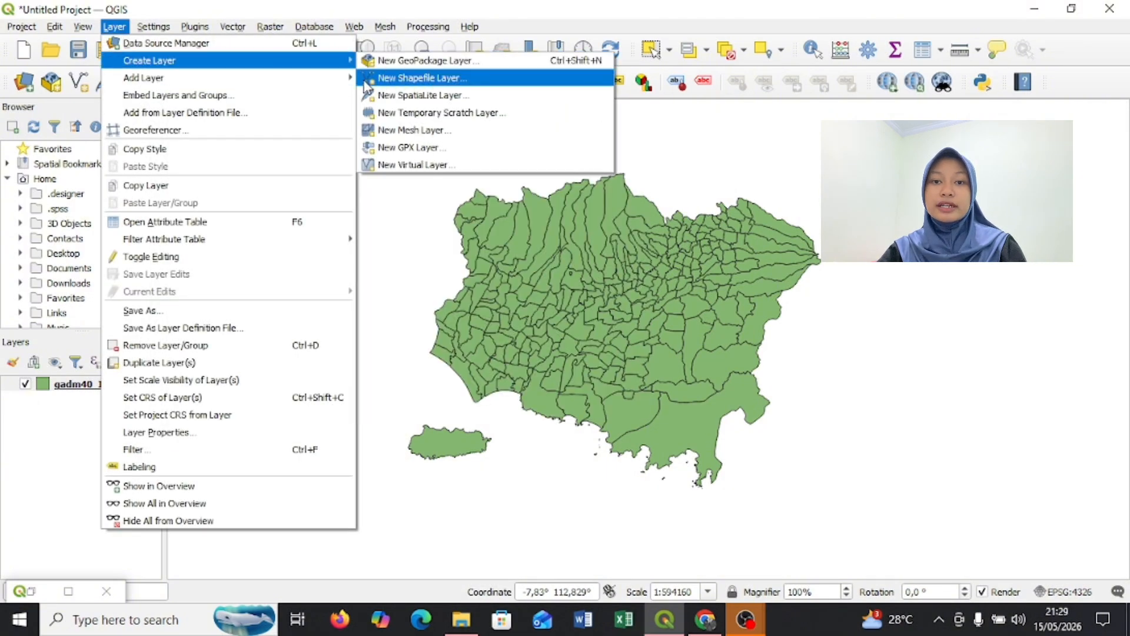
left_click(445, 131)
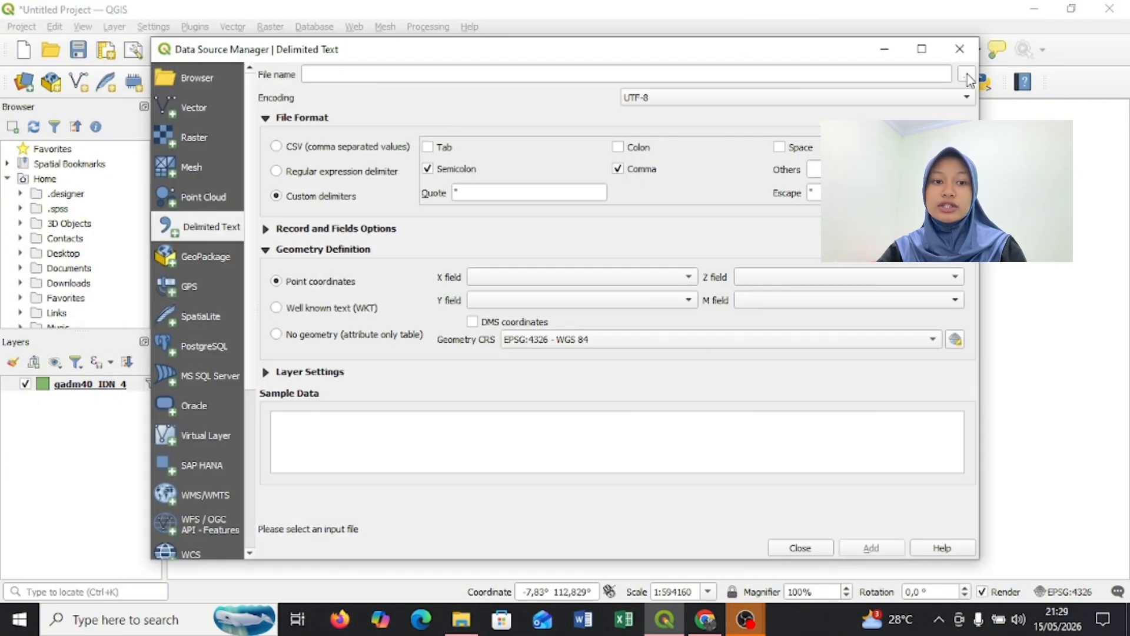
left_click(966, 75)
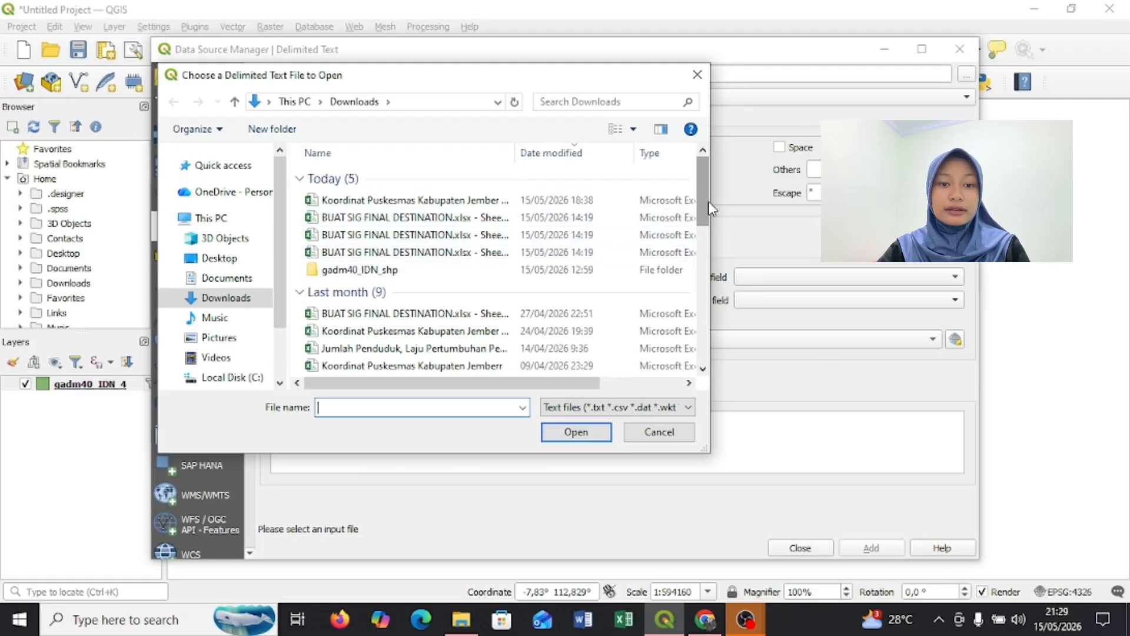
left_click(520, 217)
left_click(576, 432)
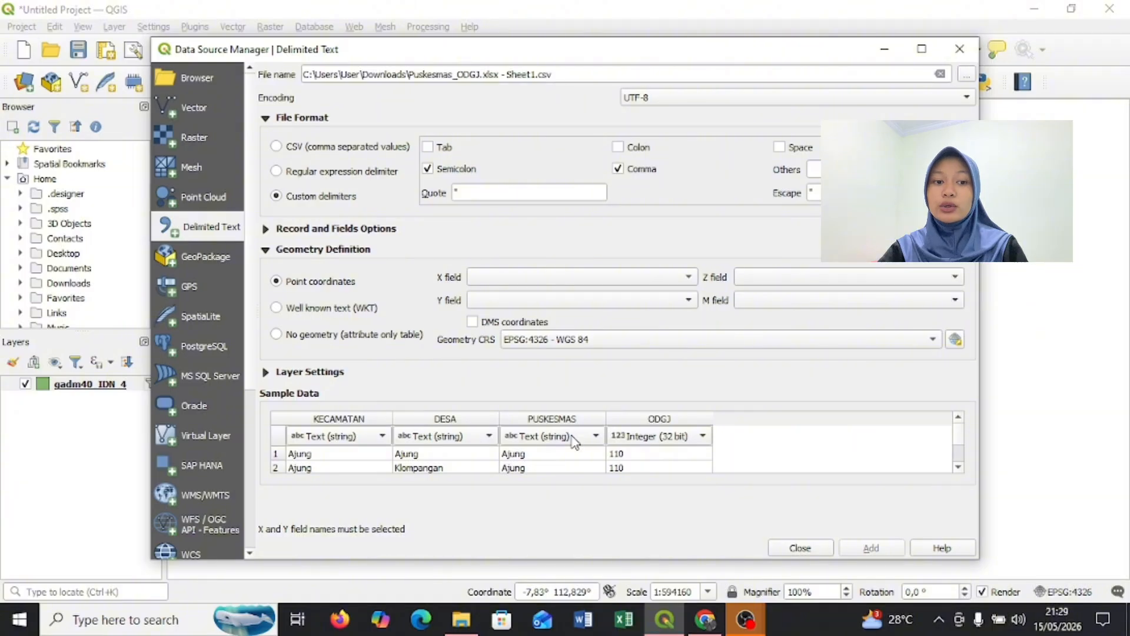
left_click(278, 334)
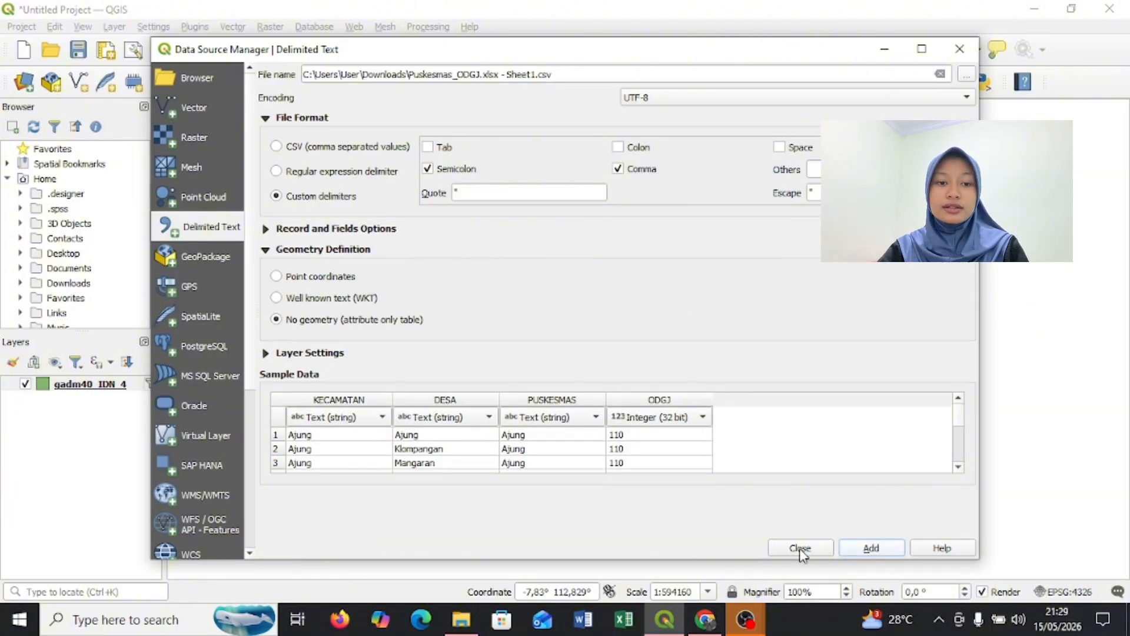
left_click(843, 545)
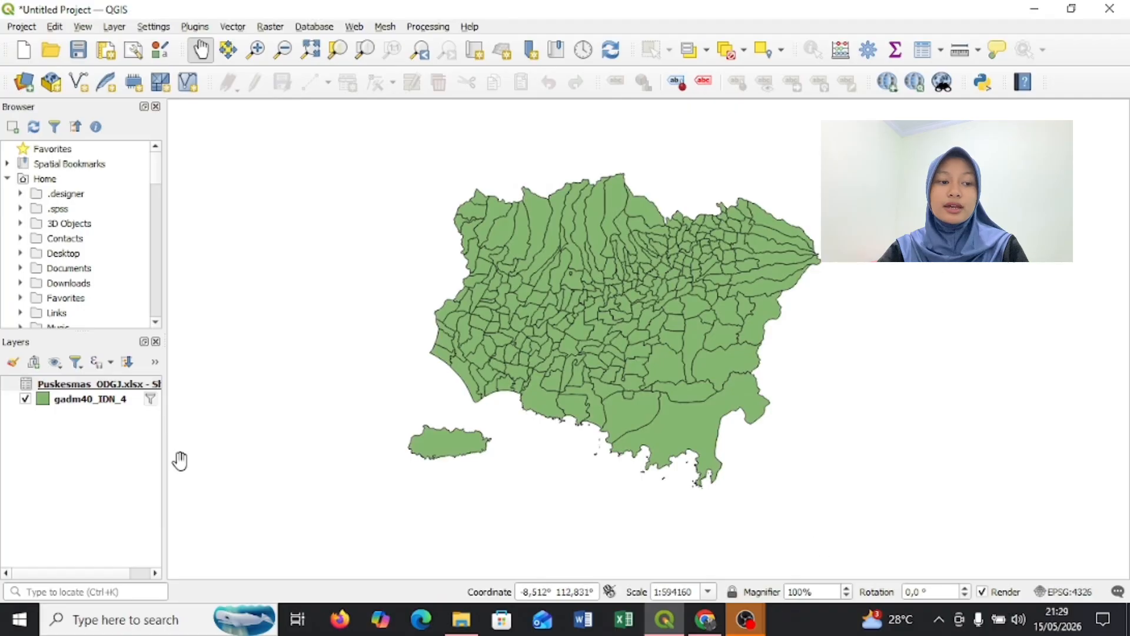
Join the Puskesmas_ODGJ.xlsx - Sheet1 table to gadm40_IDN_4, matching join field DESA to target field NAME_4
left_click(77, 400)
right_click(76, 401)
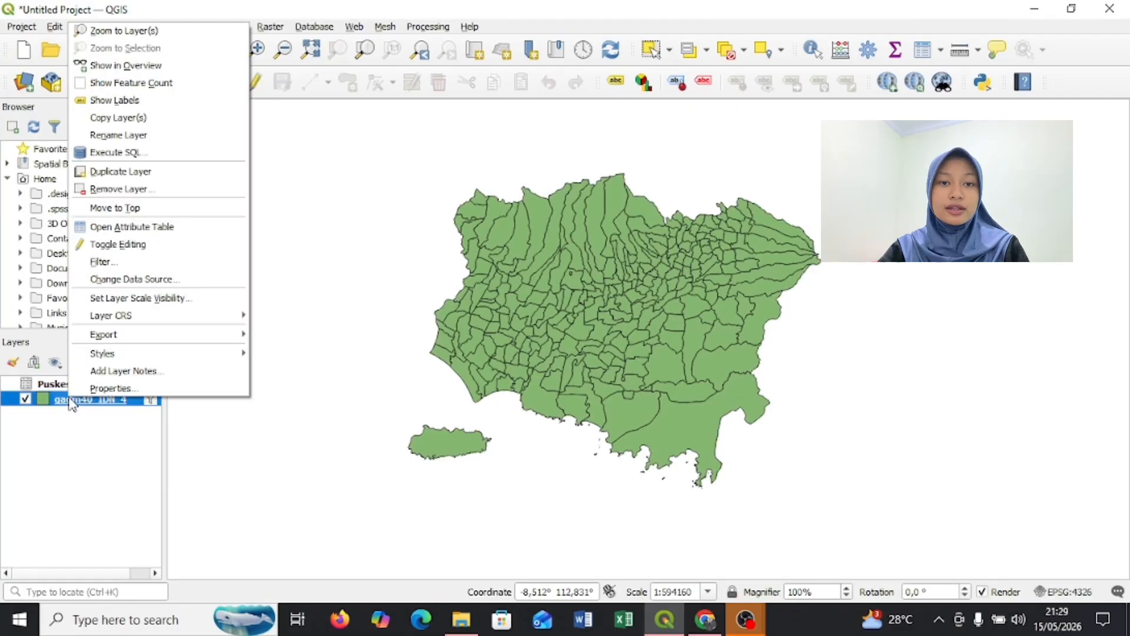
left_click(92, 397)
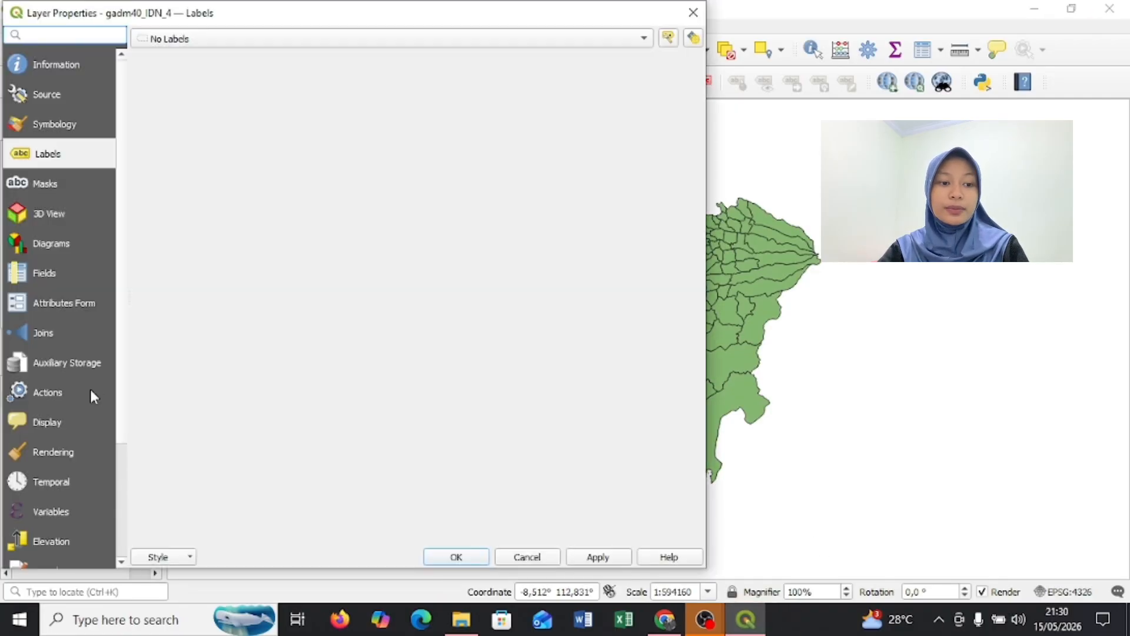
left_click(47, 333)
left_click(141, 533)
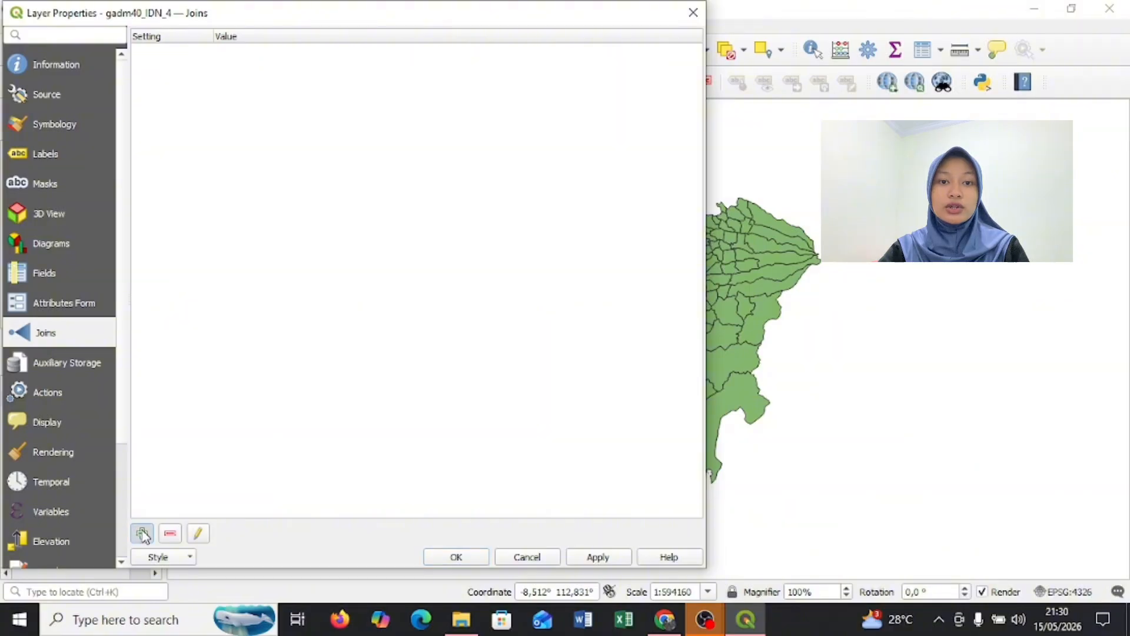
left_click(743, 107)
left_click(726, 125)
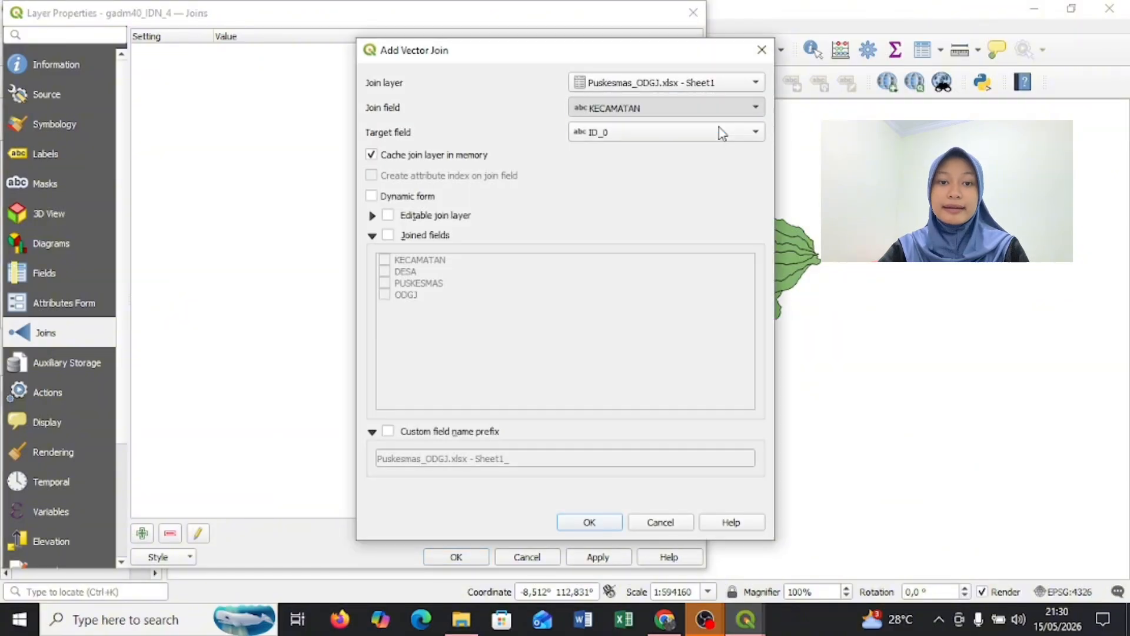
left_click(725, 131)
left_click(700, 235)
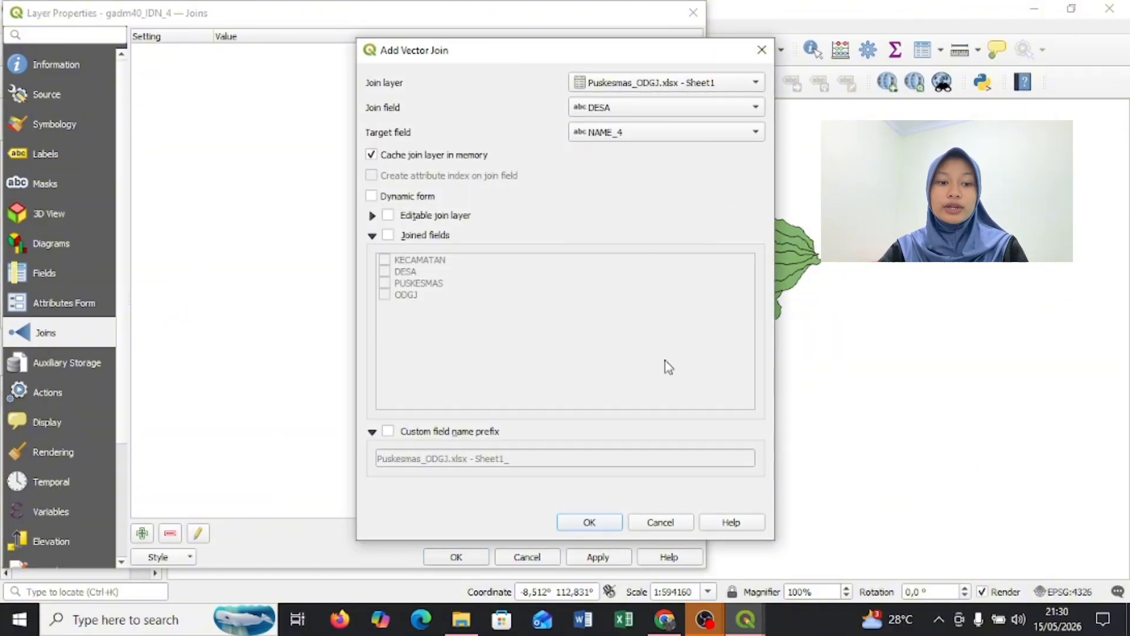
left_click(589, 522)
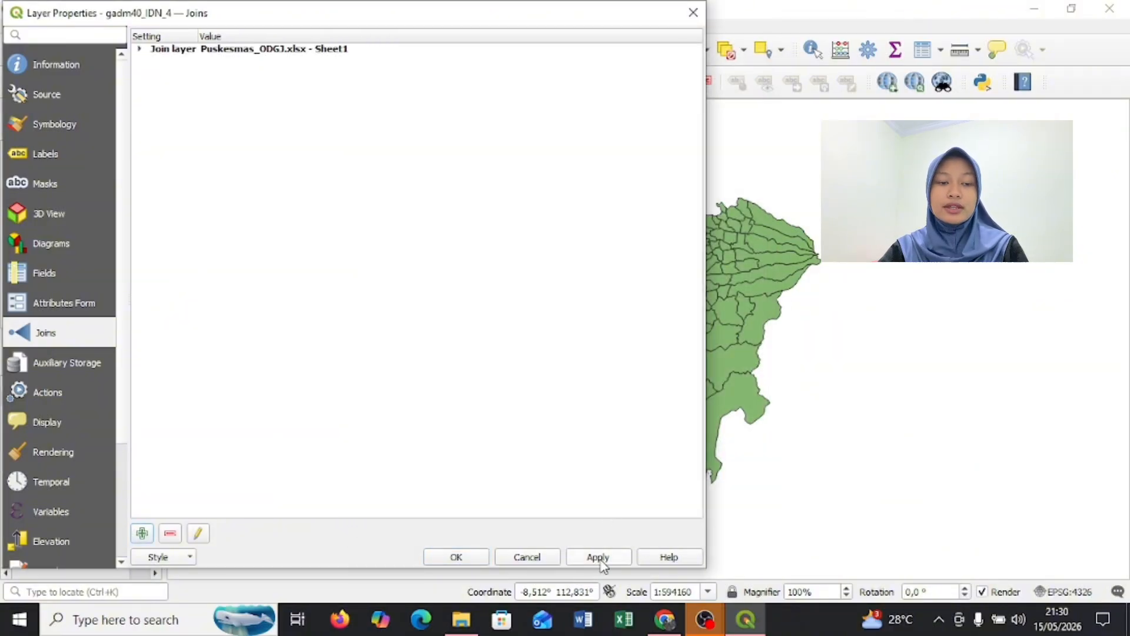
left_click(457, 557)
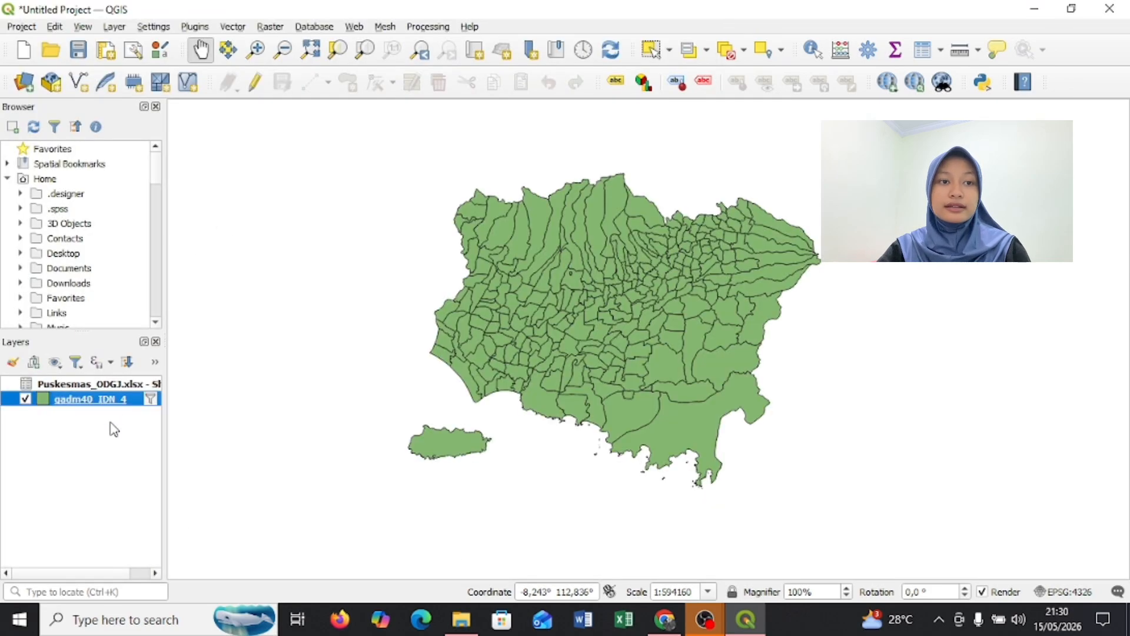
Set up a Dissolve of gadm40_IDN_4 using the joined PUSKESMAS field as the dissolve field
left_click(232, 26)
mouse_move(282, 60)
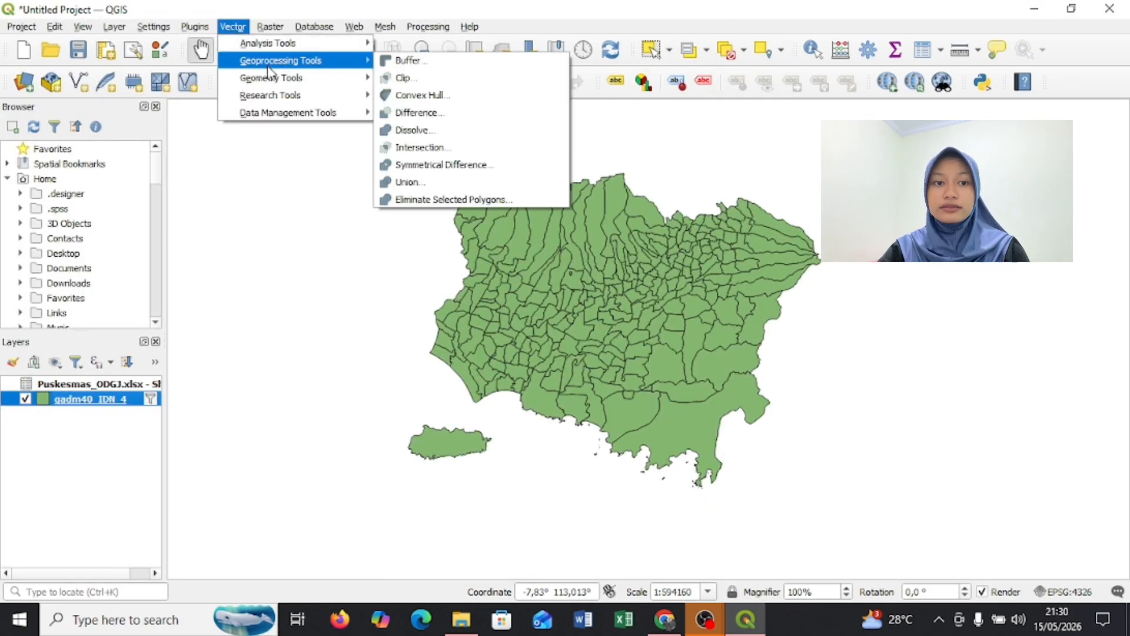
left_click(440, 130)
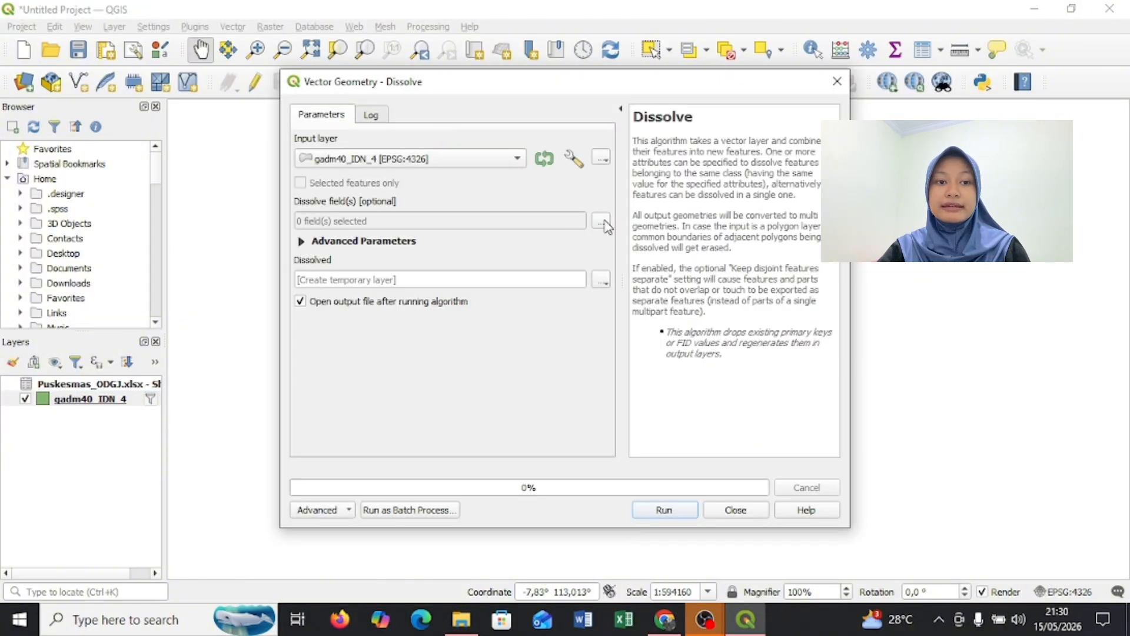
left_click(600, 222)
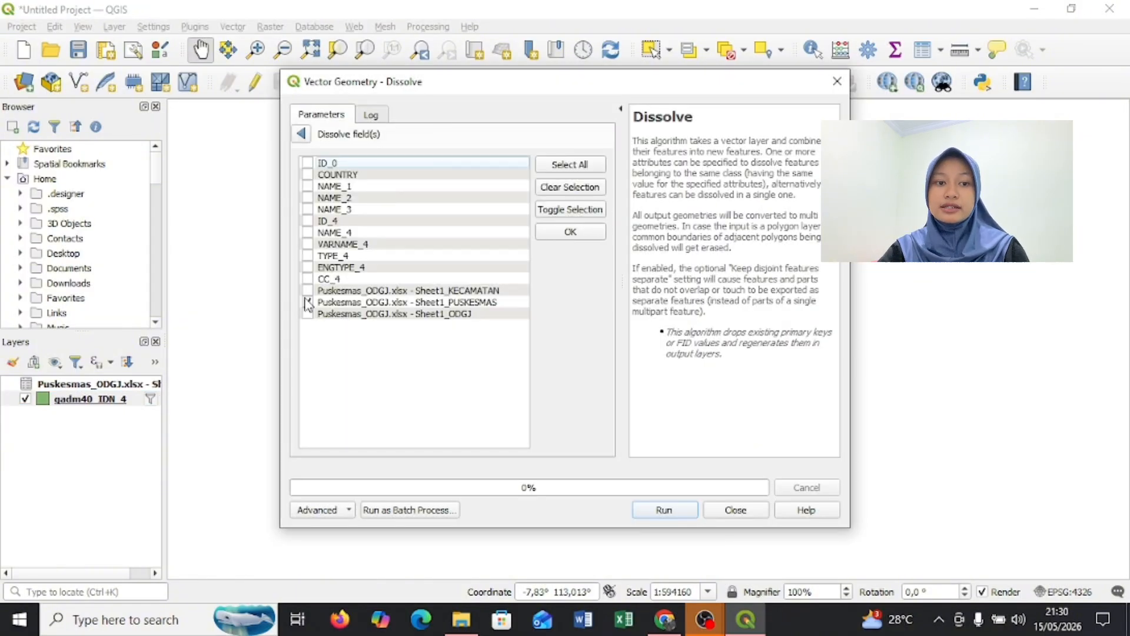
left_click(576, 232)
Set the dissolve output file to dissolve_odgj in the Downloadan file kuliah folder as GPKG and run the algorithm
left_click(600, 276)
left_click(627, 318)
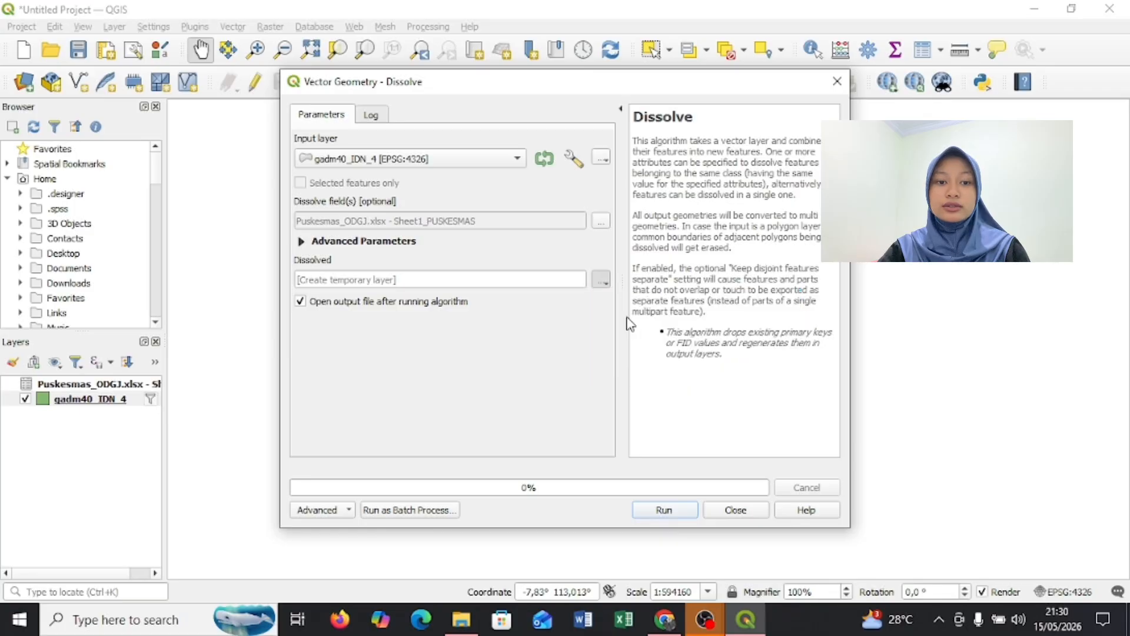
type("di")
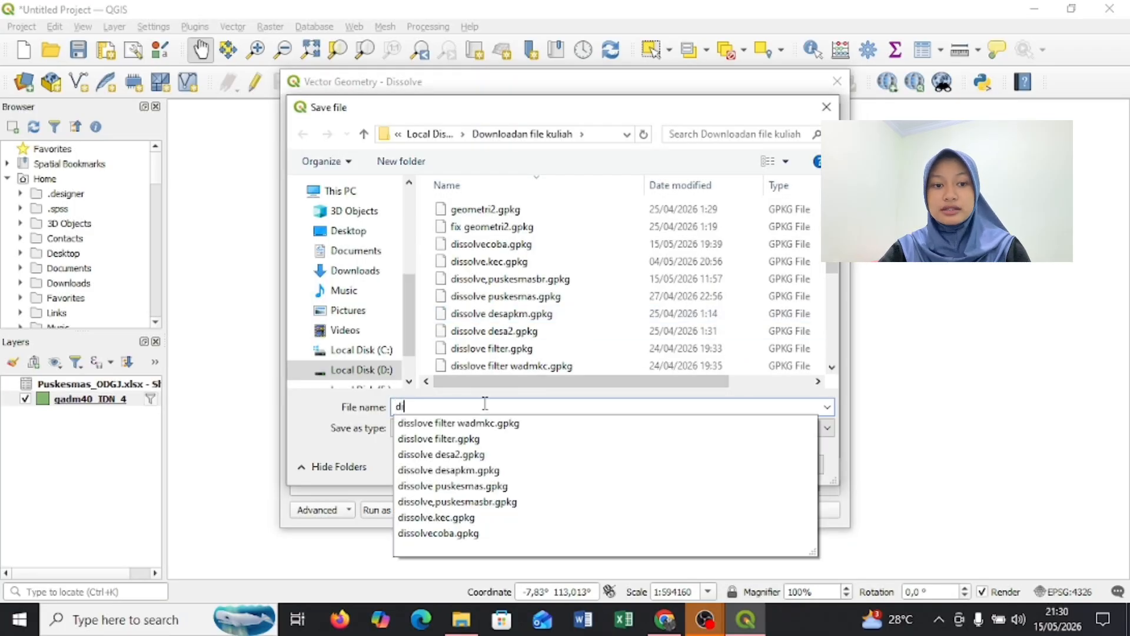
type("s")
type("so")
type("lve")
type("p")
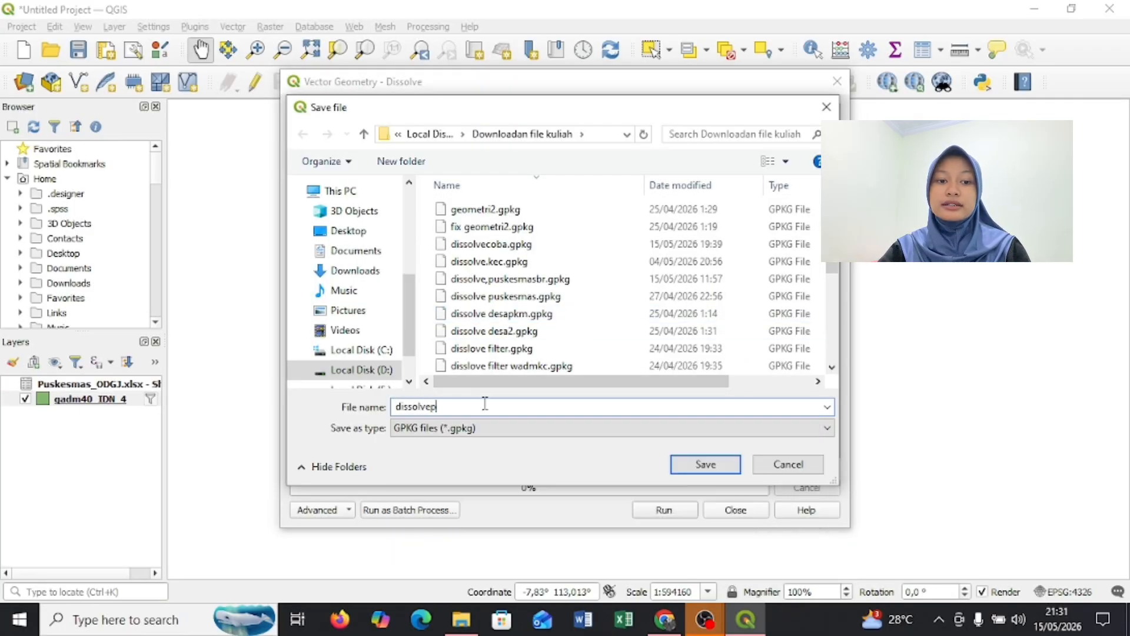
key("BackSpace")
key("BackSpace")
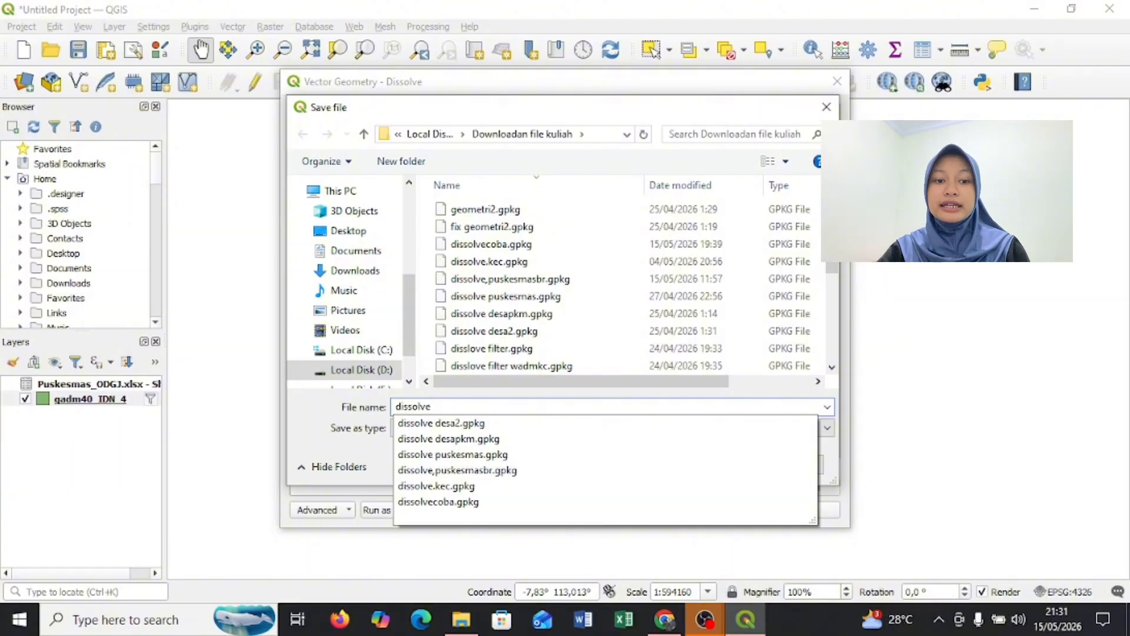
type("e")
type("_odgj")
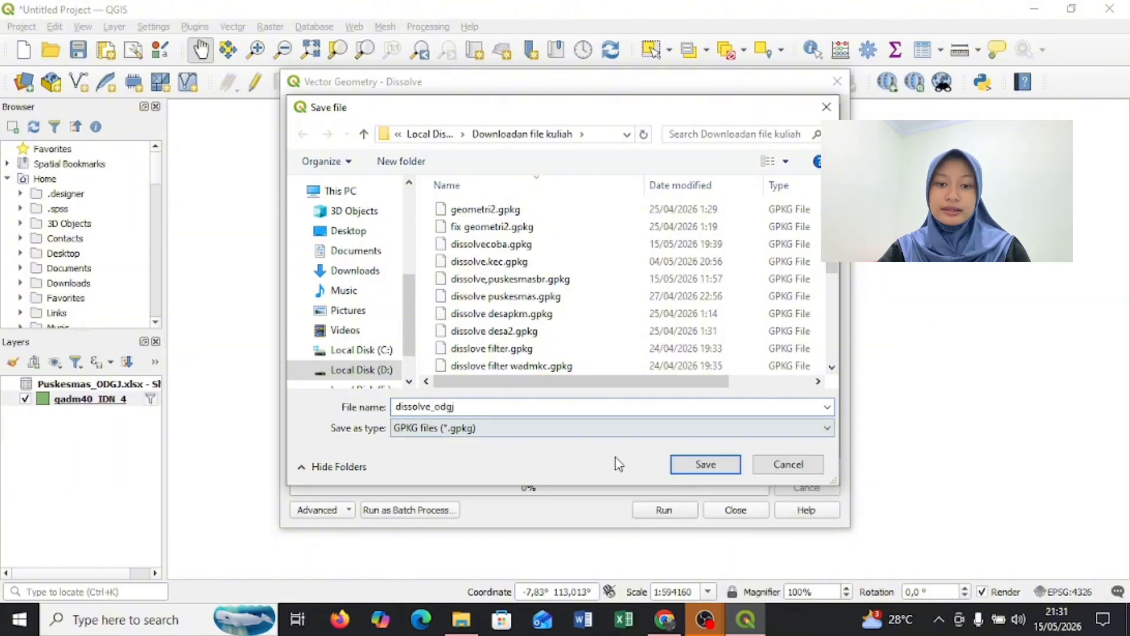
left_click(701, 465)
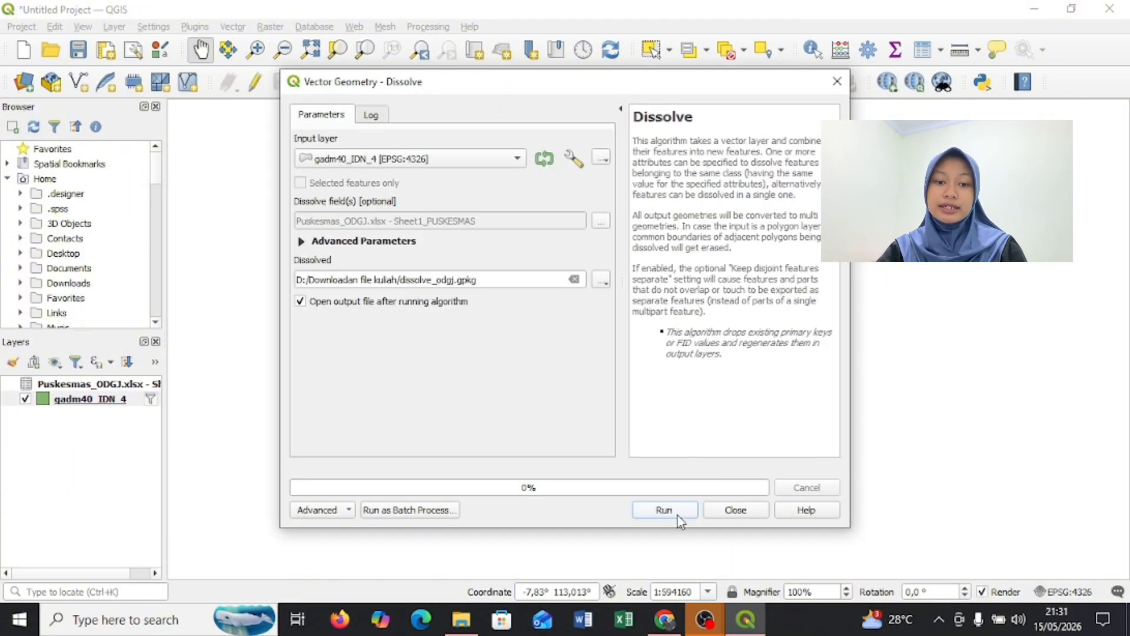
left_click(677, 516)
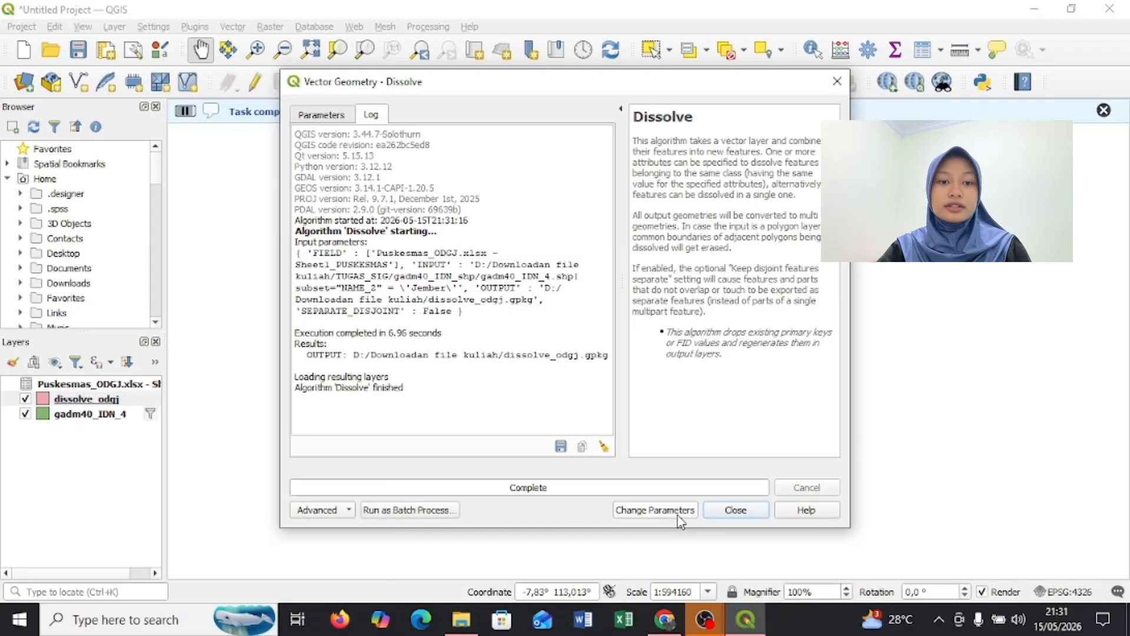
left_click(735, 509)
left_click_drag(740, 380, 740, 393)
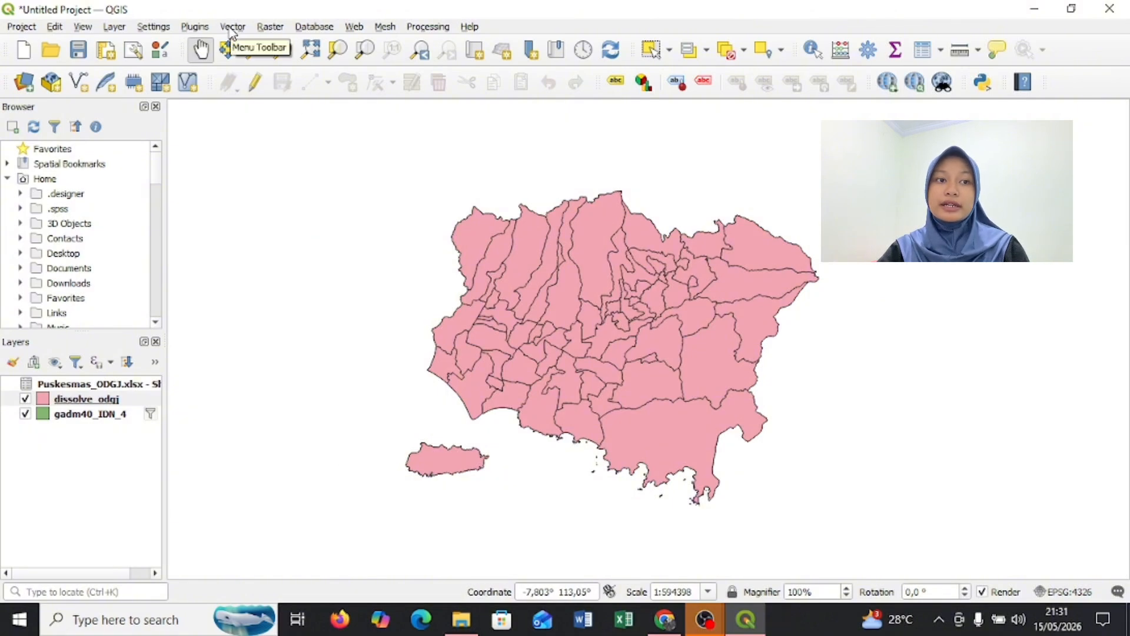
Load Koordinat Puskesmas Kabupaten Jember (3).csv from Downloads as the source of a new delimited text layer
left_click(115, 26)
left_click(114, 27)
left_click(114, 26)
mouse_move(235, 78)
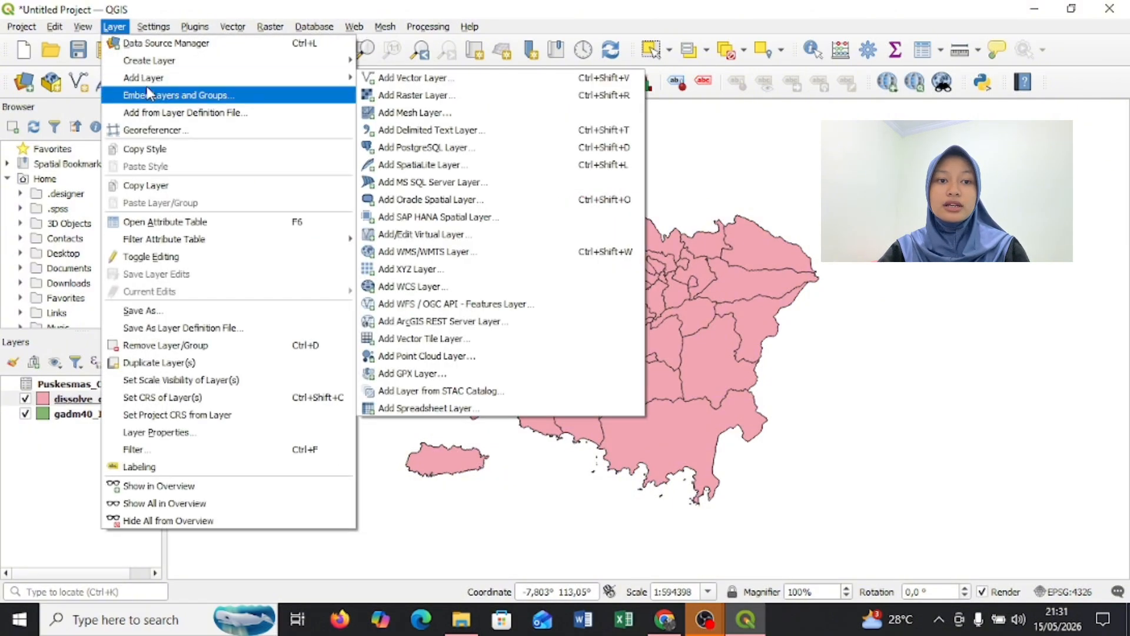
left_click(427, 130)
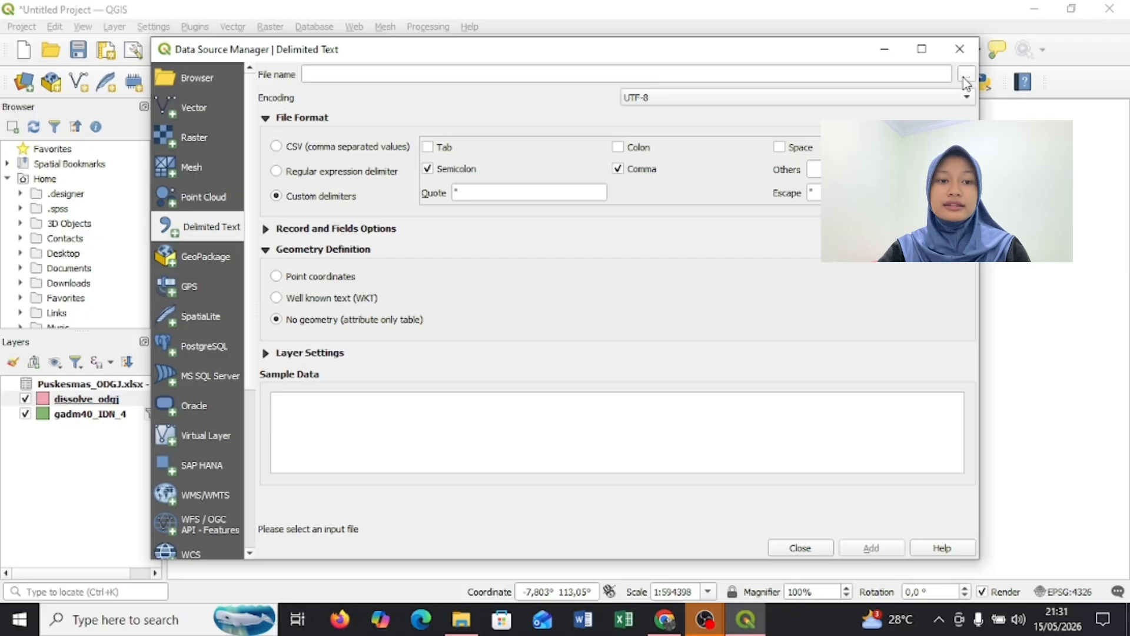
left_click(966, 76)
left_click(460, 200)
left_click(575, 432)
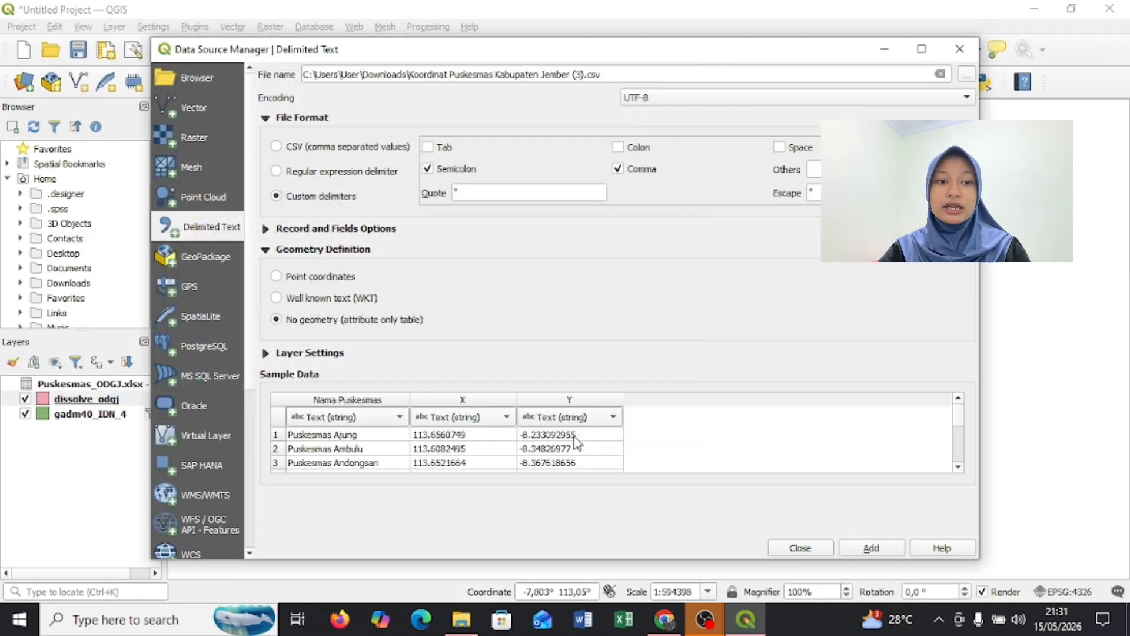
Define the geometry as point coordinates with X and Y as the coordinate fields, and add the layer to the map
left_click(277, 278)
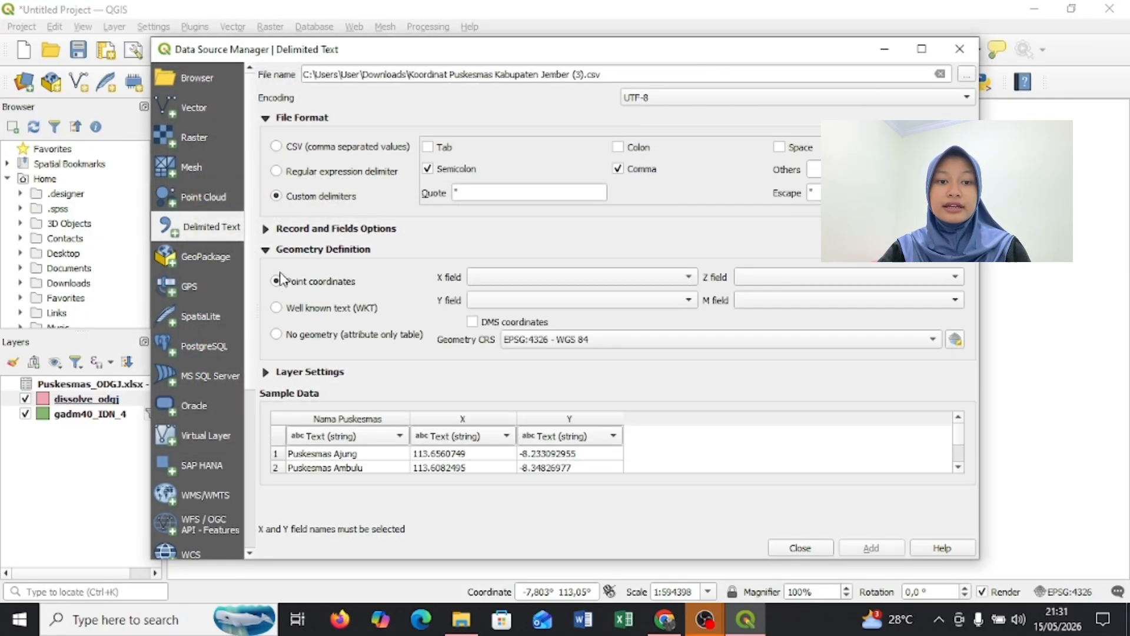
left_click(628, 280)
left_click(624, 290)
left_click(618, 300)
left_click(618, 330)
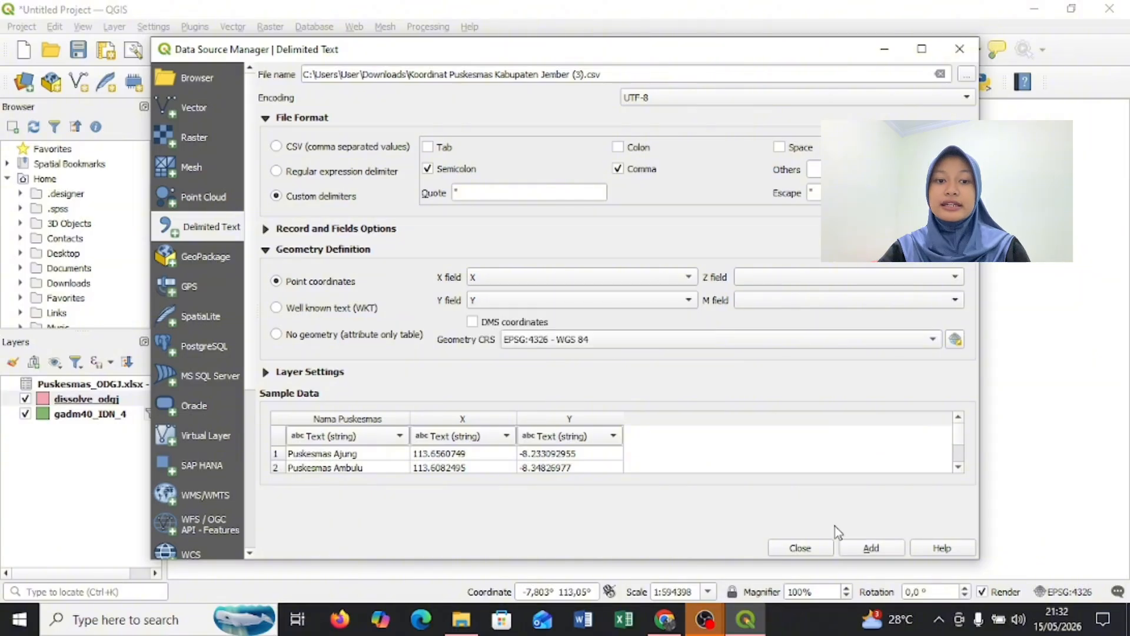
left_click(869, 548)
left_click(800, 547)
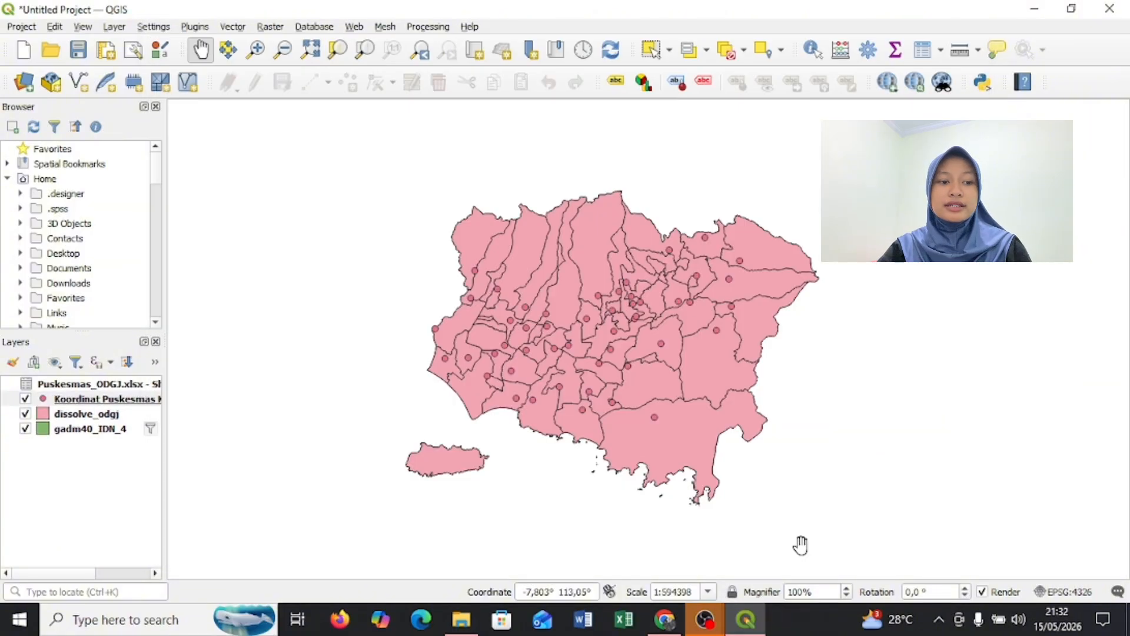
Switch the dissolve_odgj symbology to Graduated, using Puskesmas_ODGJ.xlsx - Sheet1_ODGJ as the value
right_click(89, 414)
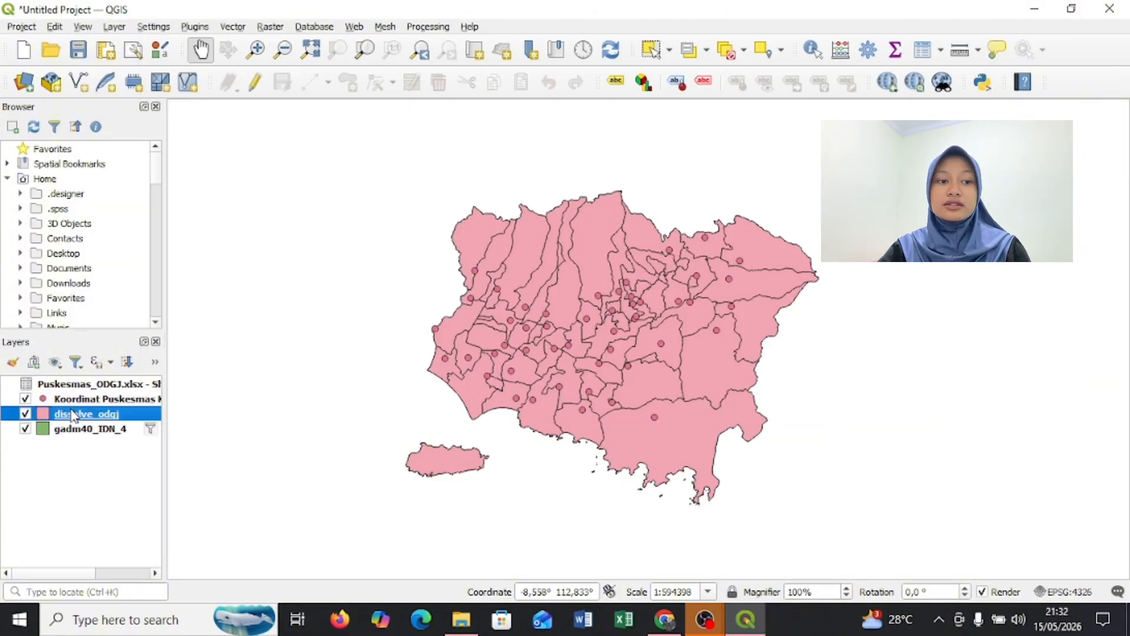
left_click(93, 406)
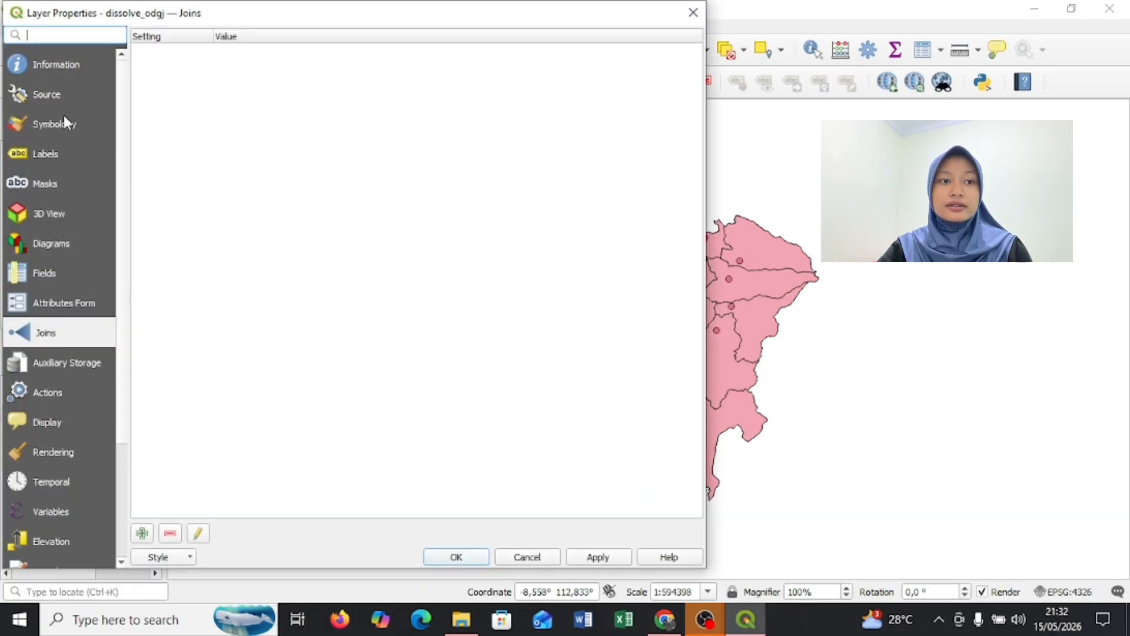
left_click(62, 122)
left_click(646, 38)
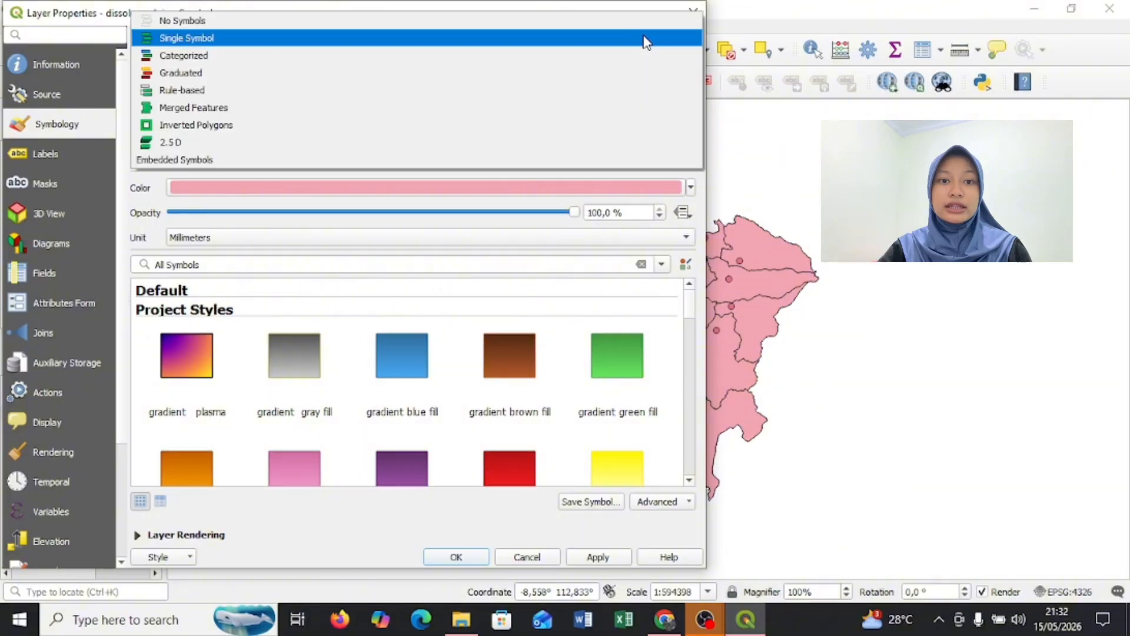
left_click(608, 78)
left_click(672, 64)
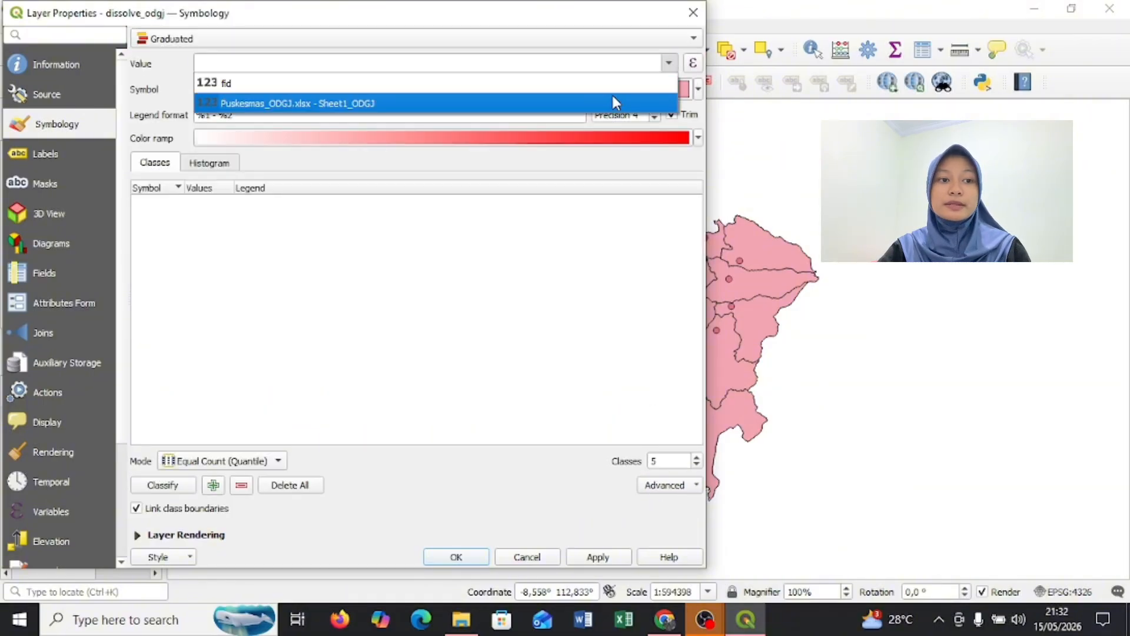
left_click(613, 96)
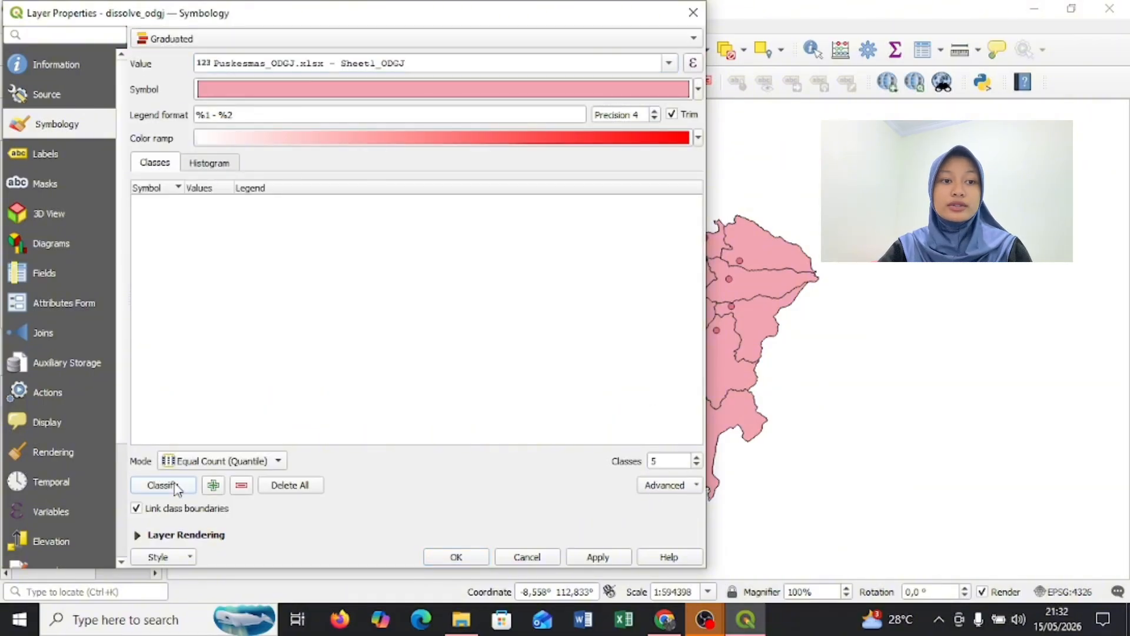
Classify the ODGJ values into 5 equal count (quantile) classes and apply the YlOrBr color ramp
left_click(175, 488)
left_click(698, 139)
mouse_move(272, 411)
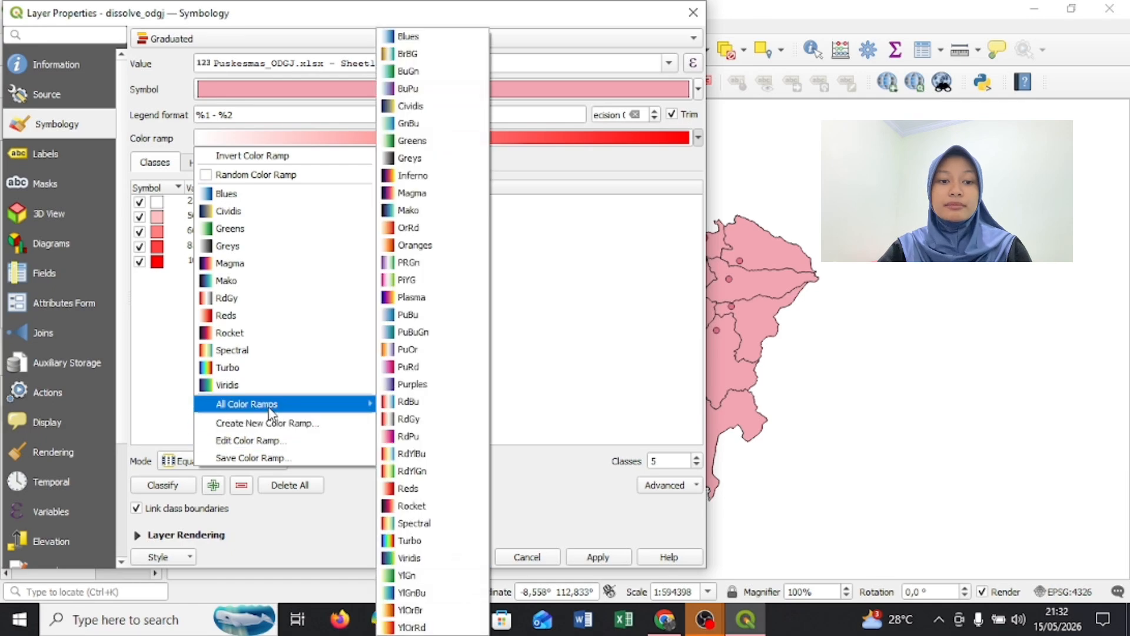
left_click(411, 610)
Rename the legends of the three lowest classes to Sangat Rendah, Rendah and Sedang
left_click(281, 202)
left_click(281, 202)
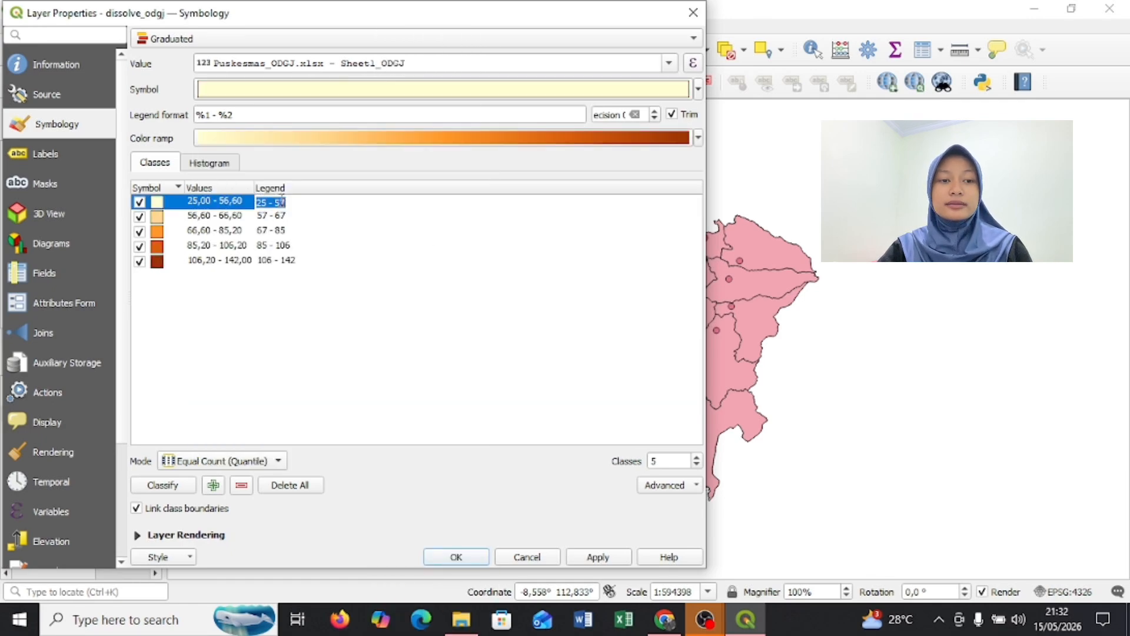
type("Rendah")
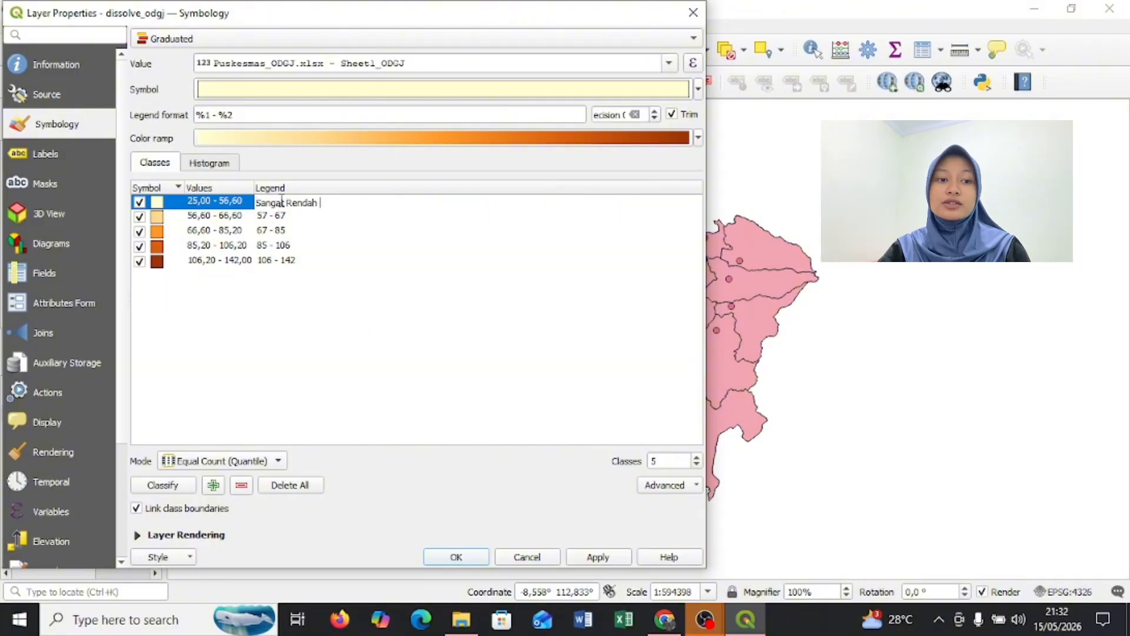
left_click(280, 216)
left_click(280, 218)
type("Rendah")
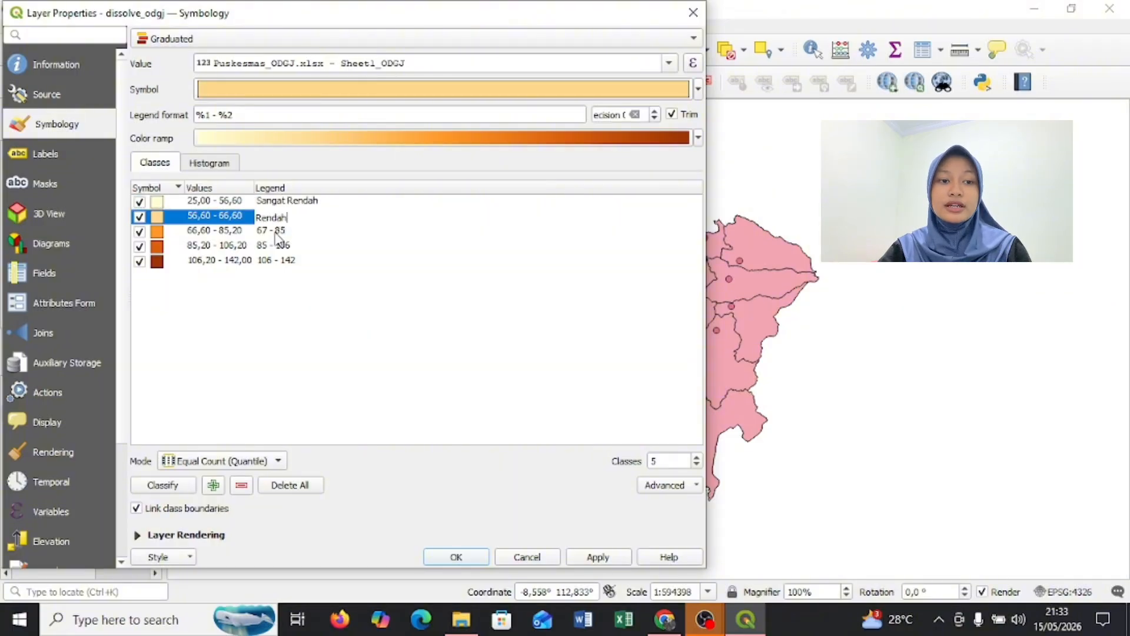
double_click(277, 231)
type("Sedang")
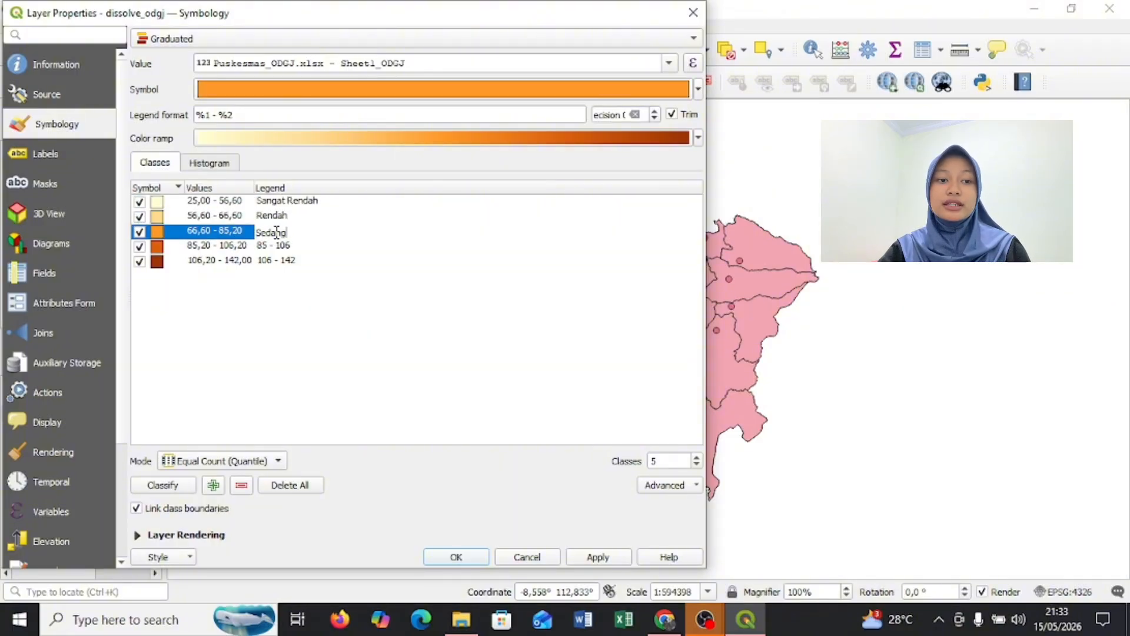
Rename the legends of the two highest classes to Tinggi and Sangat Tinggi and apply the symbology
double_click(276, 245)
type("S")
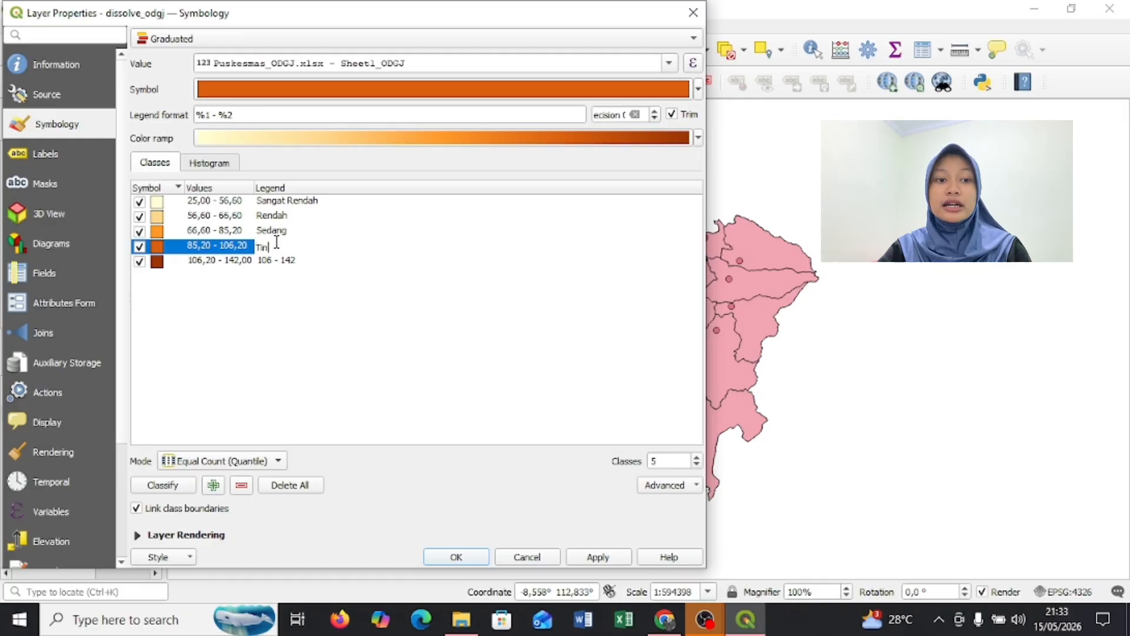
type("inggi")
double_click(280, 261)
type("Sa")
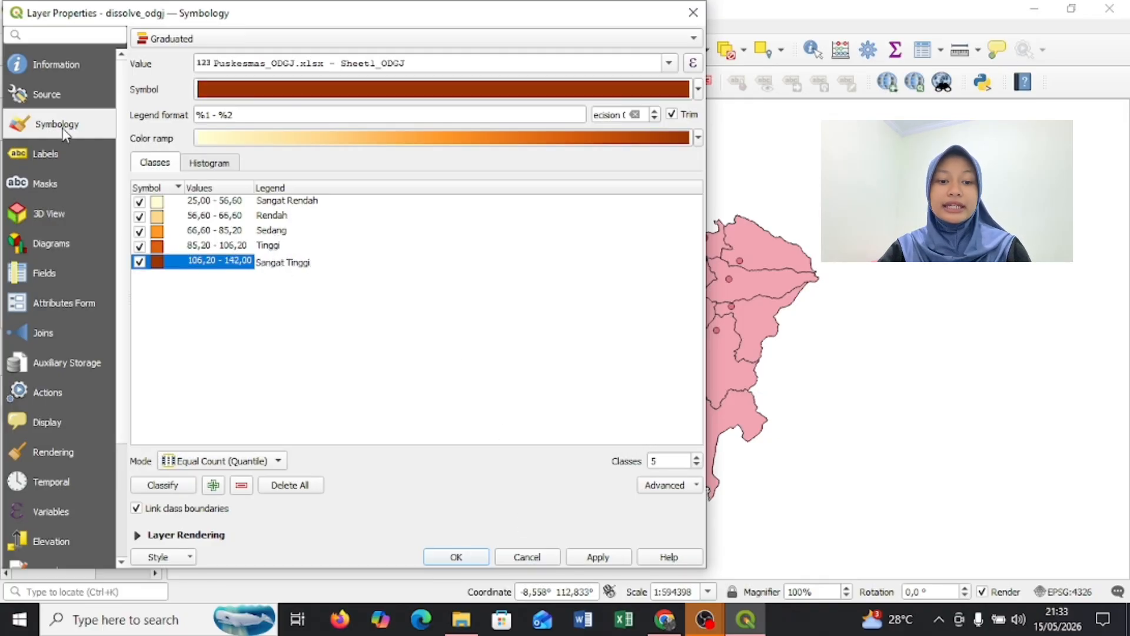
left_click(600, 557)
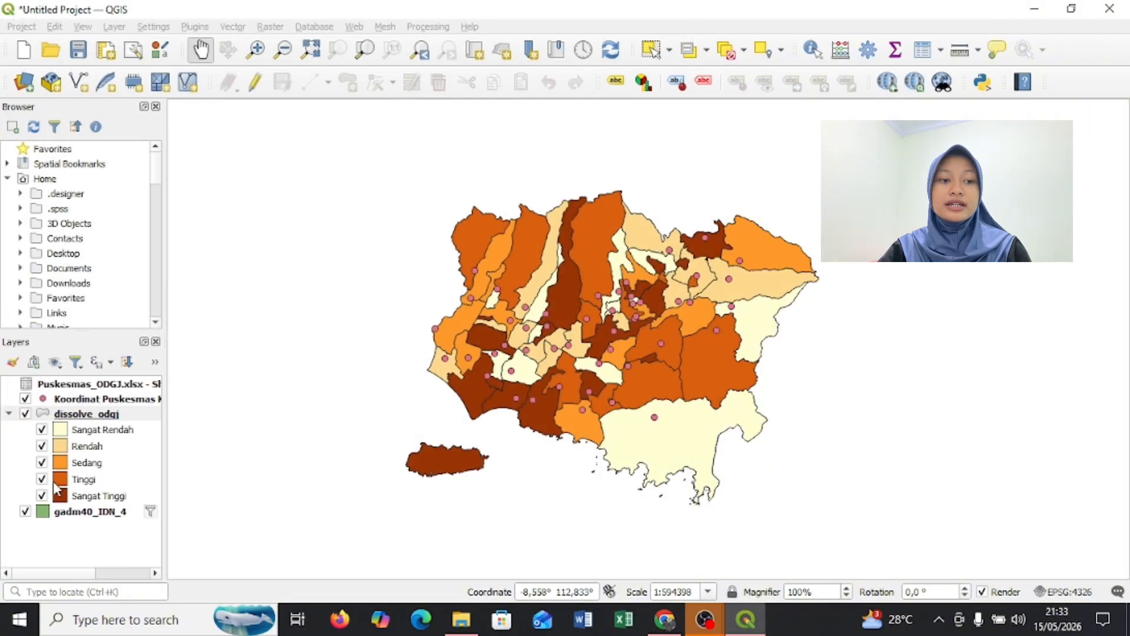
Turn on single labels for the Koordinat Puskesmas Kabupaten Jember (3) layer using the Nama Puskesmas field
left_click(50, 413)
left_click(41, 401)
right_click(41, 402)
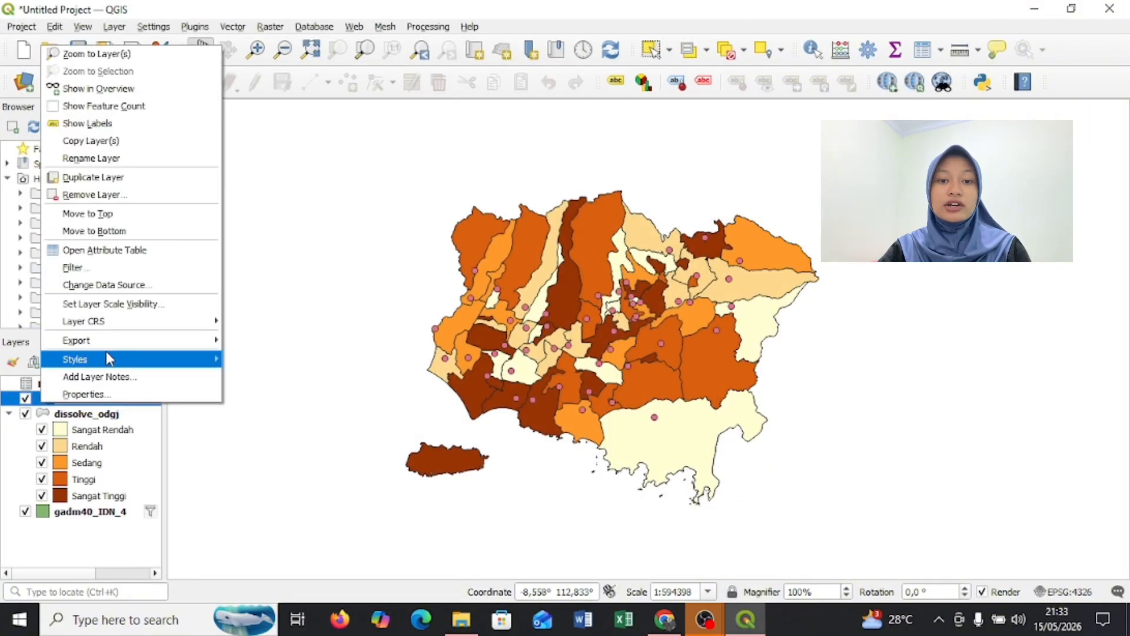
left_click(126, 390)
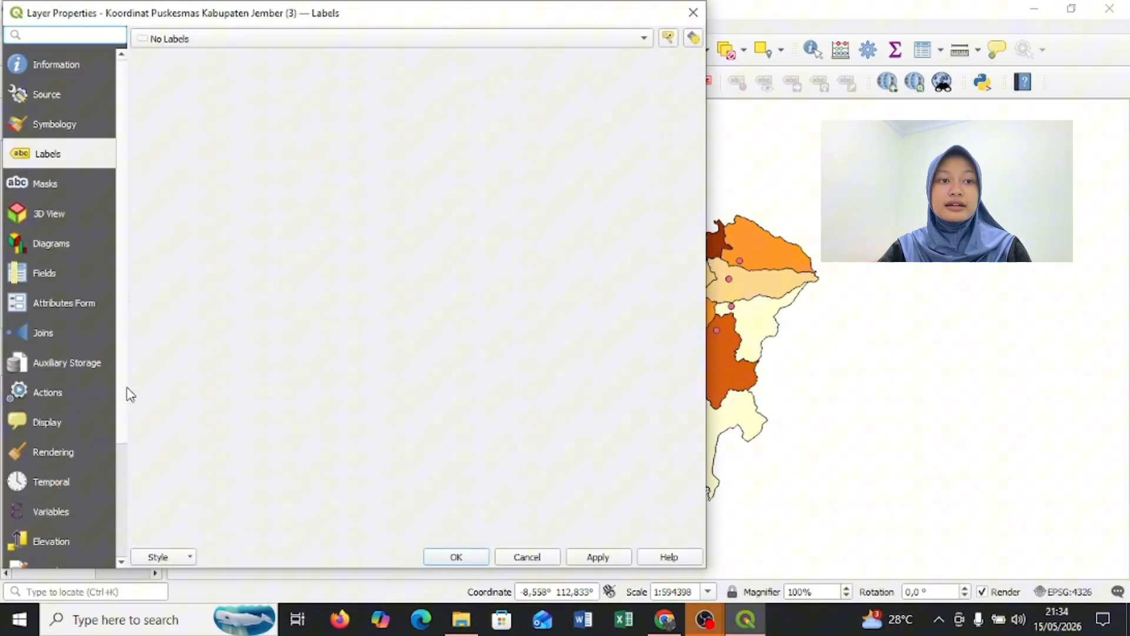
left_click(616, 38)
left_click(594, 55)
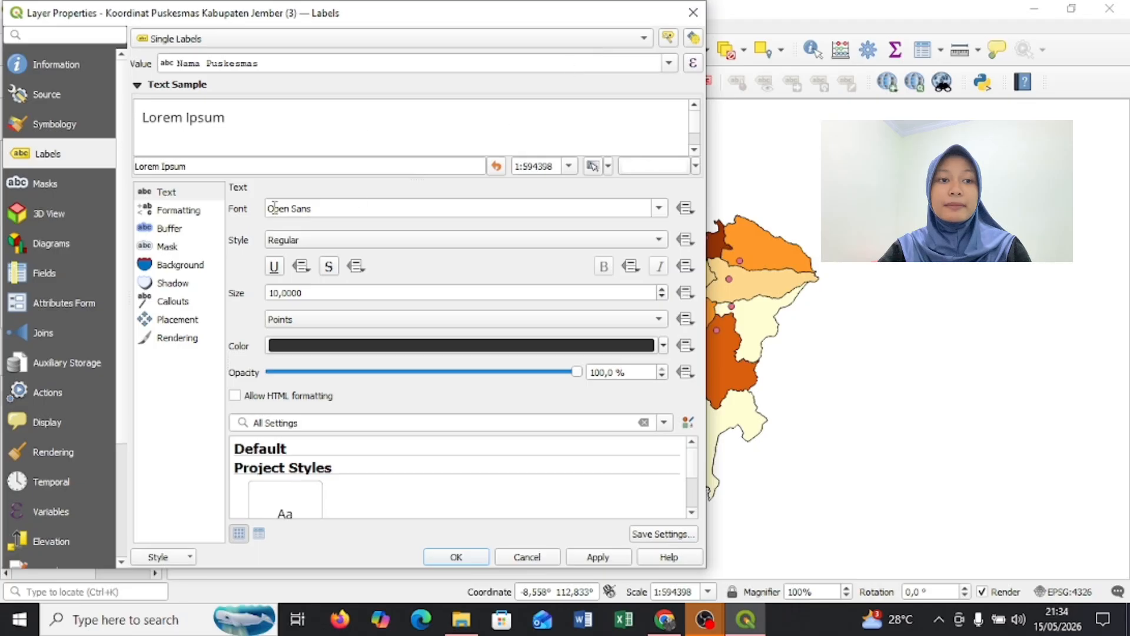
Set the label font to Tw Cen MT Condensed Extra Bold
left_click(660, 209)
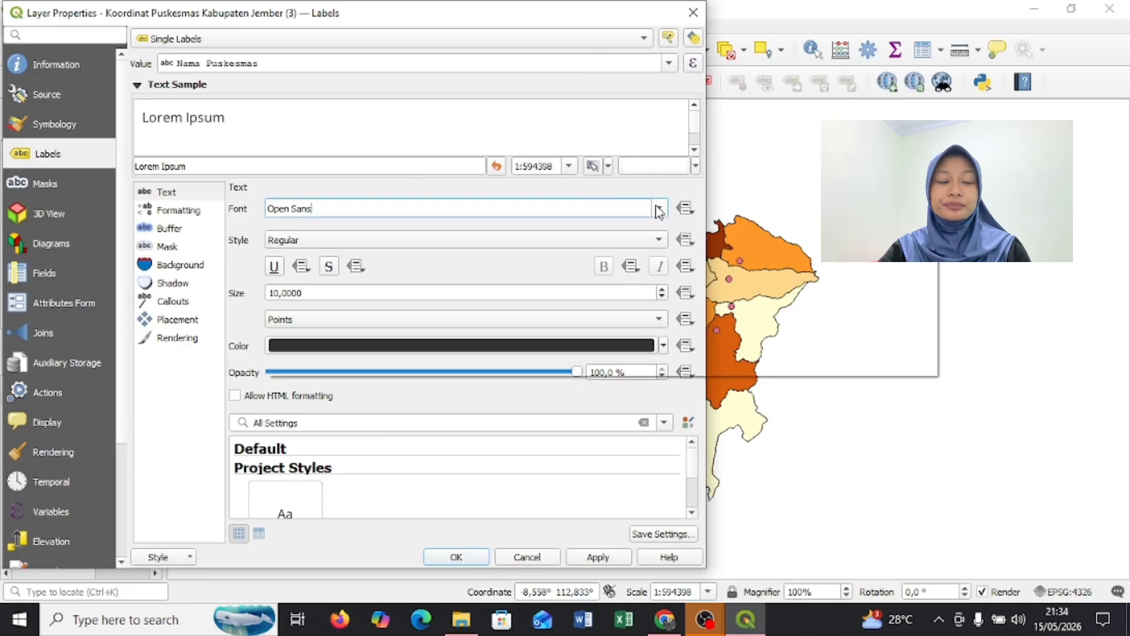
scroll(604, 358, "down", 5)
scroll(598, 360, "down", 15)
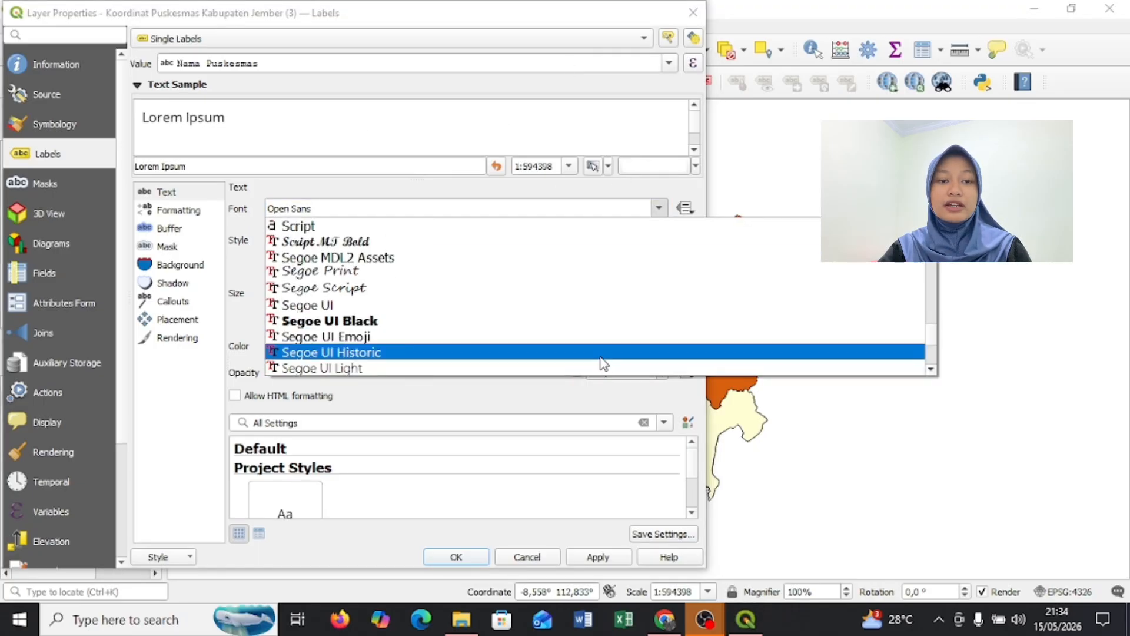
scroll(595, 358, "up", 3)
scroll(596, 358, "up", 1)
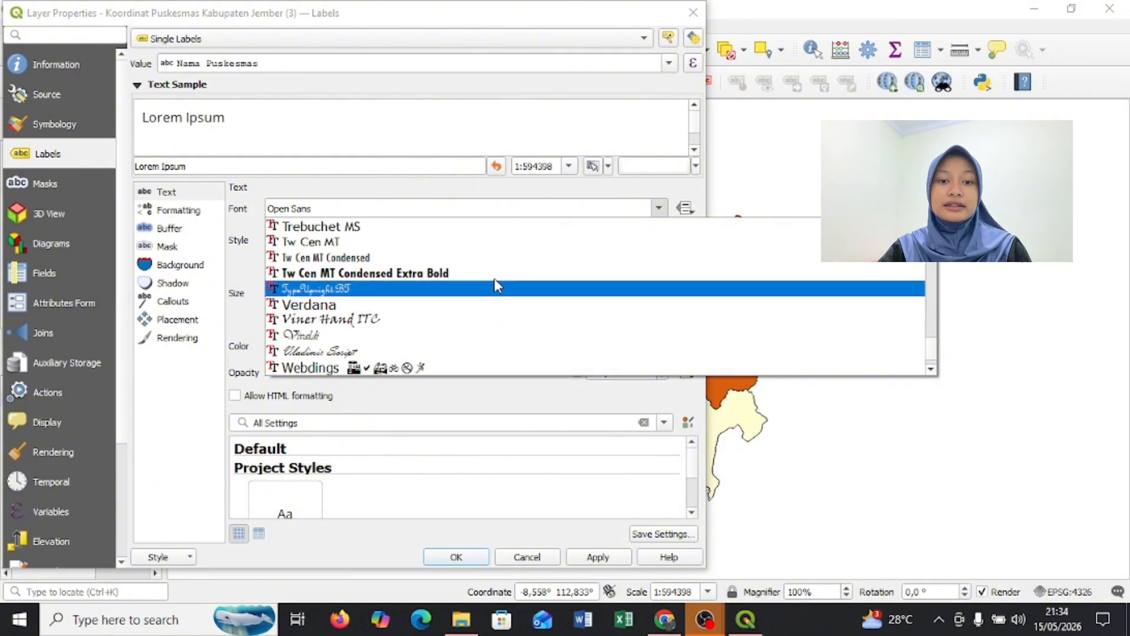
left_click(493, 273)
Draw a light blue rectangular background behind the Puskesmas labels and apply the label settings
left_click(188, 265)
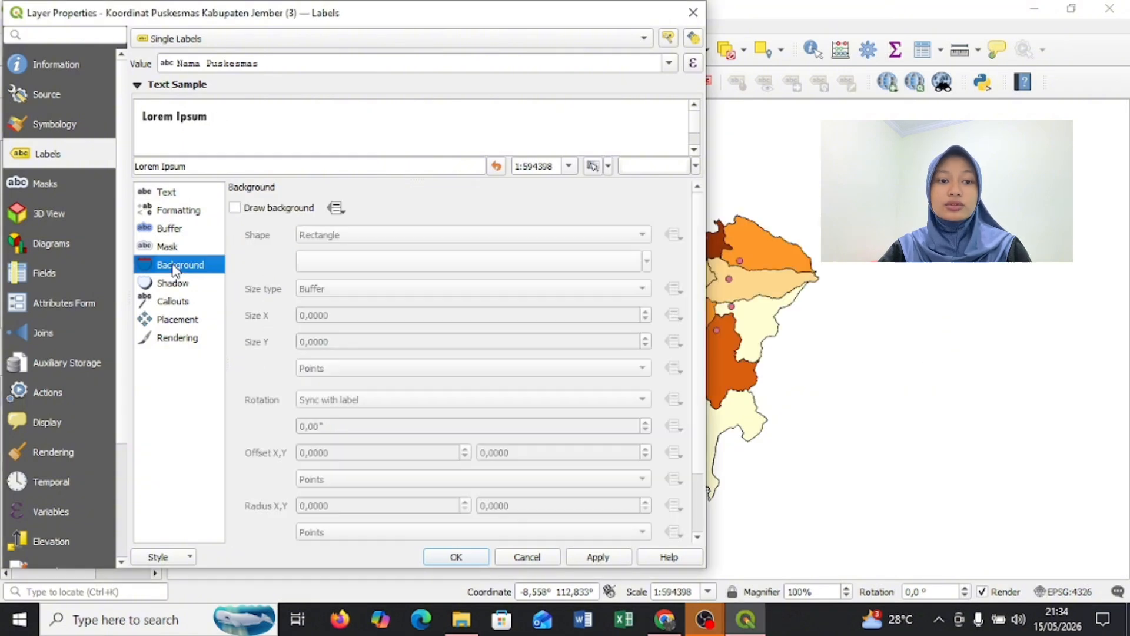
left_click(234, 208)
left_click(625, 266)
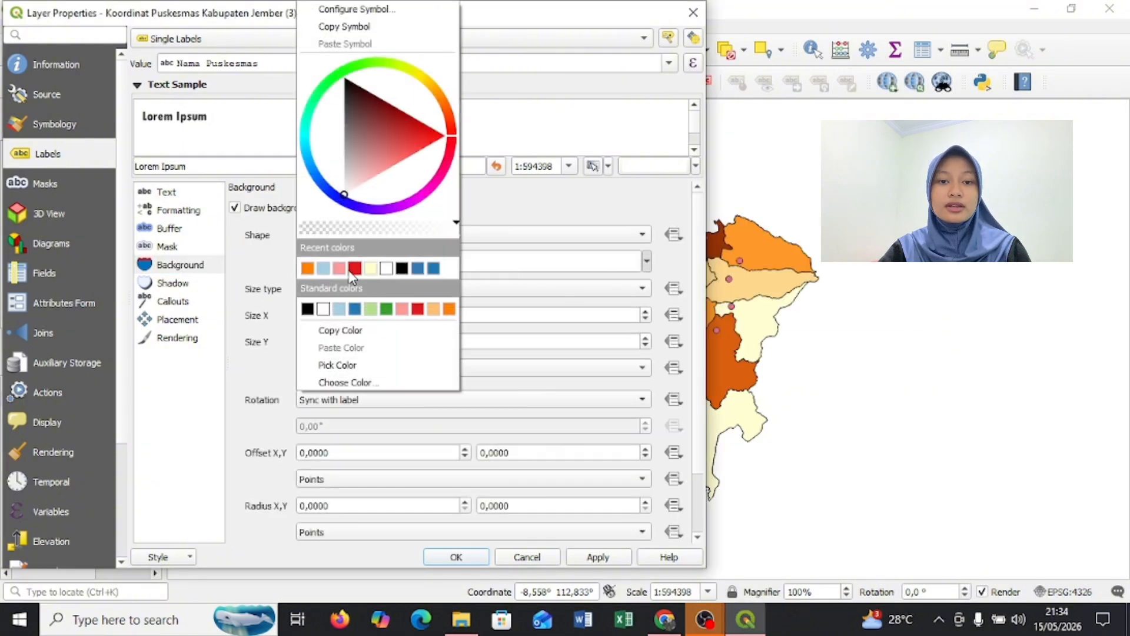
left_click(323, 268)
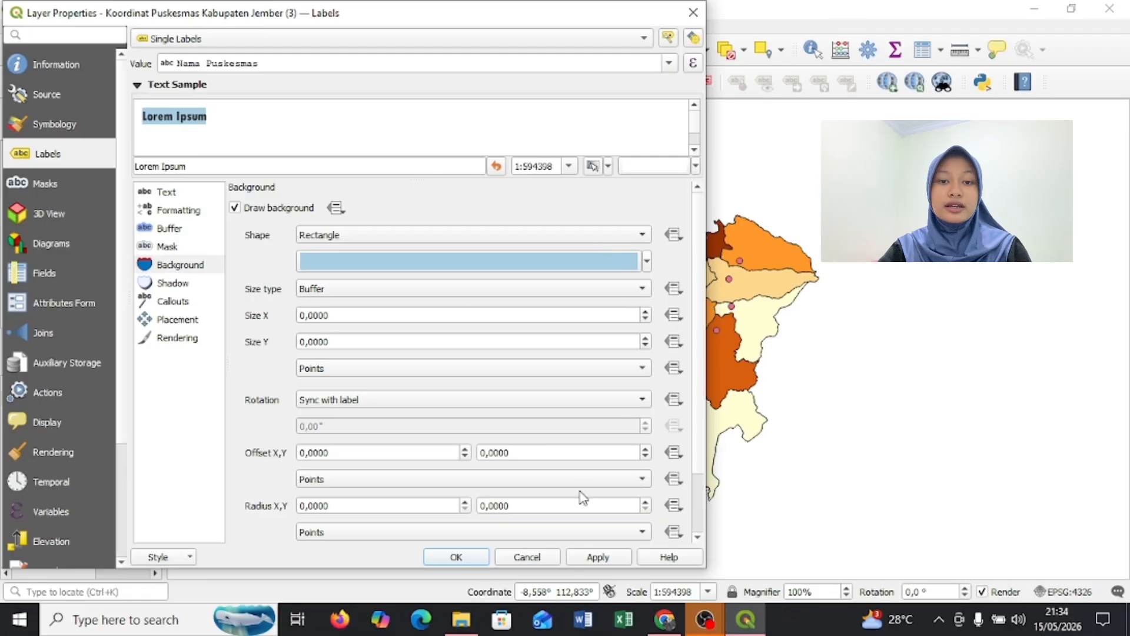
left_click(590, 560)
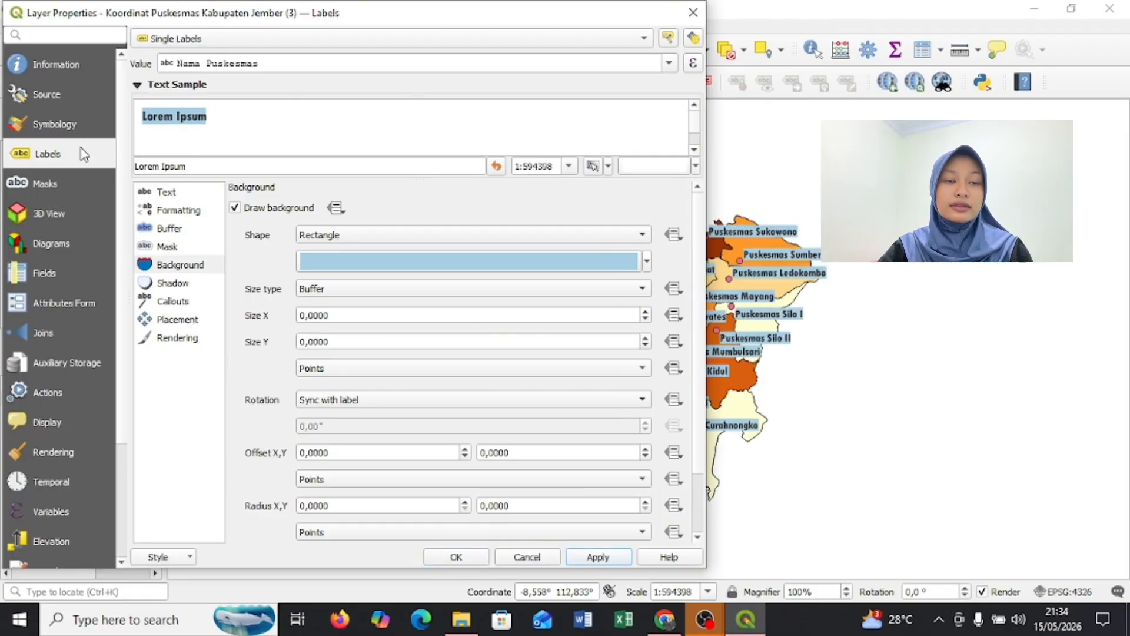
Change the simple marker of the Puskesmas points to the four-pointed star shape
left_click(57, 124)
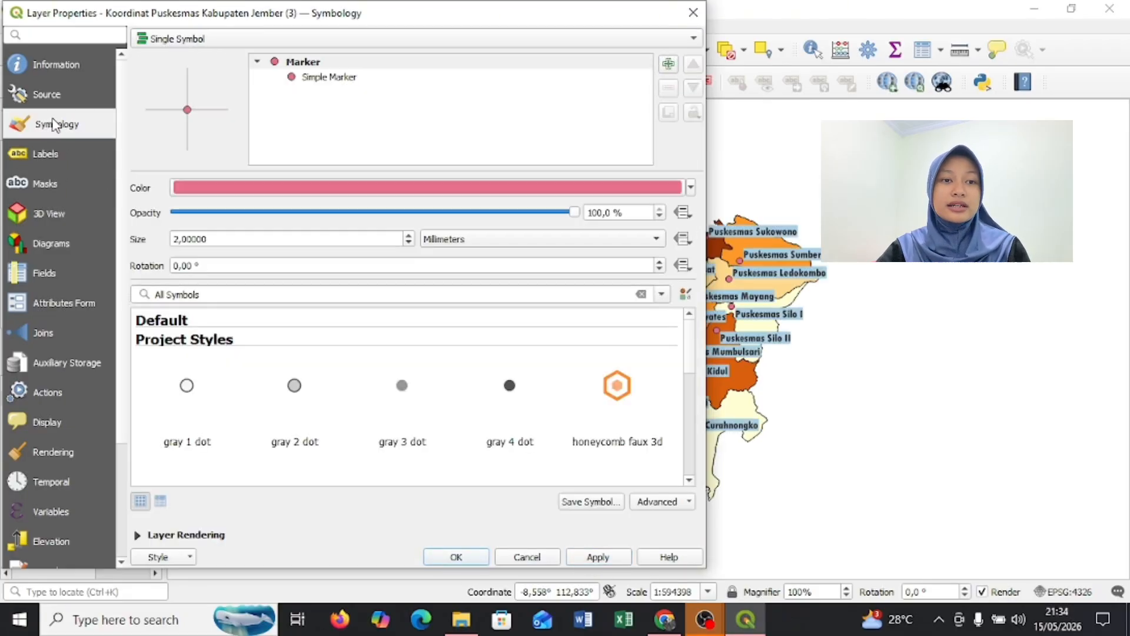
left_click(330, 78)
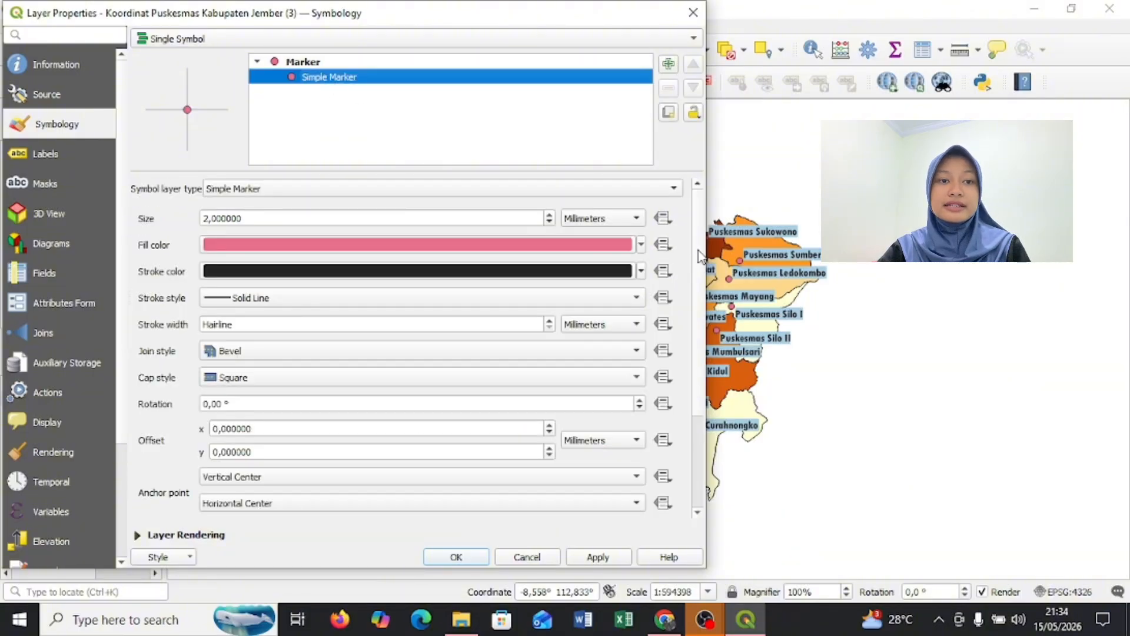
scroll(698, 257, "down", 3)
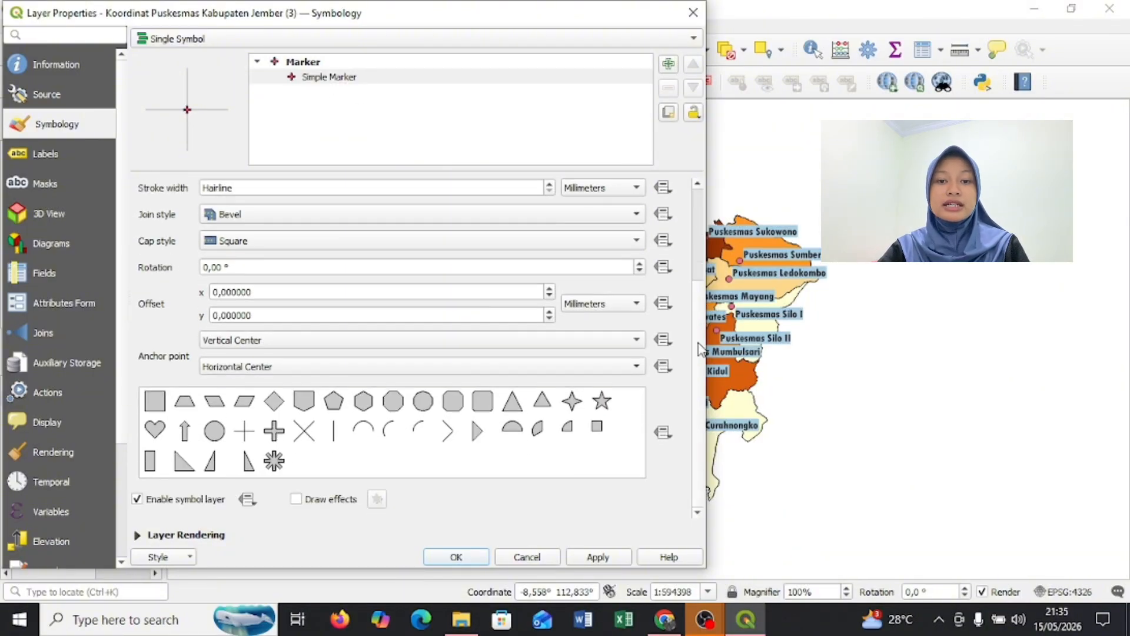
scroll(701, 303, "up", 3)
Set the marker's fill color to bright cyan and apply the point symbology
left_click(641, 246)
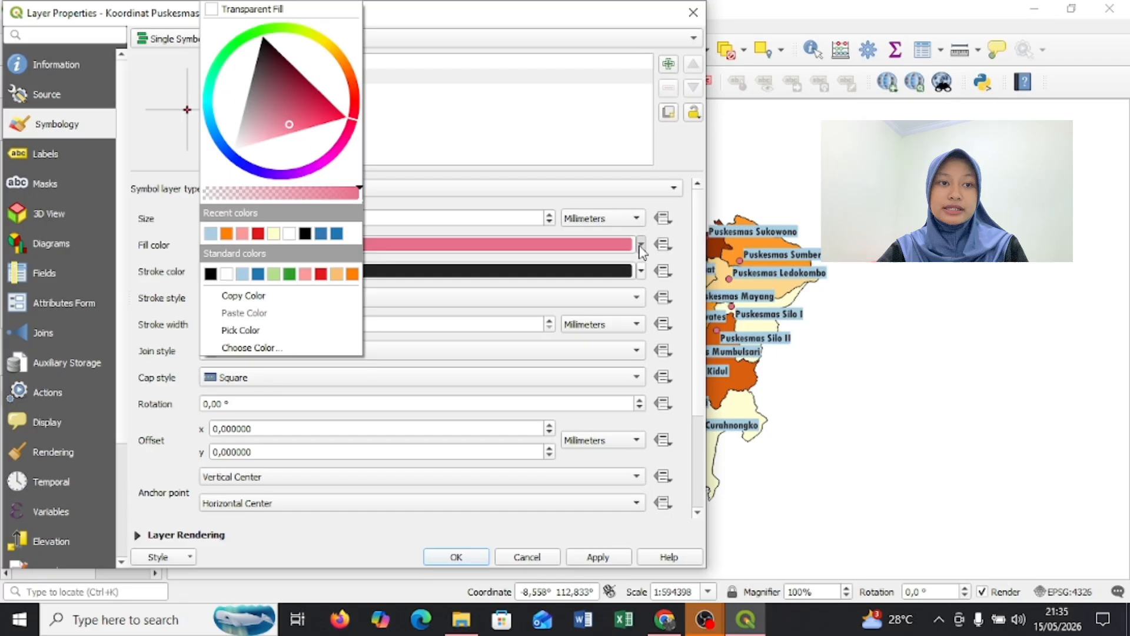
left_click(211, 112)
mouse_move(256, 87)
left_mouse_down()
mouse_move(242, 101)
mouse_move(251, 86)
left_mouse_up()
left_click(597, 566)
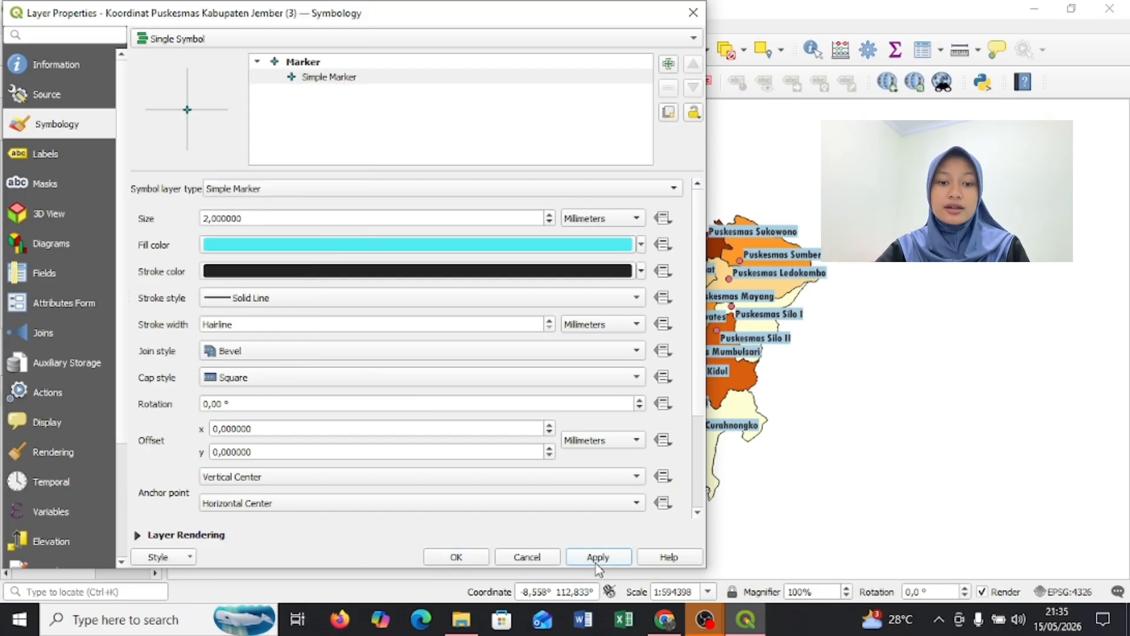
left_click(456, 556)
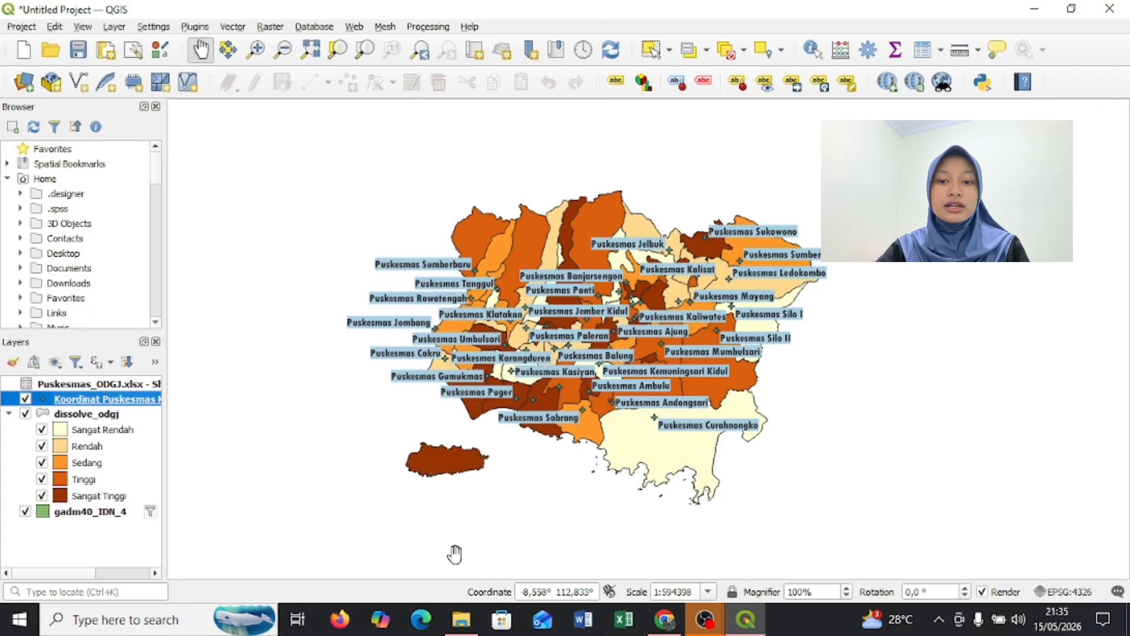
Add the Google Road basemap from the QuickMapServices providers beneath the Puskesmas and ODGJ layers
left_click(887, 82)
mouse_move(907, 192)
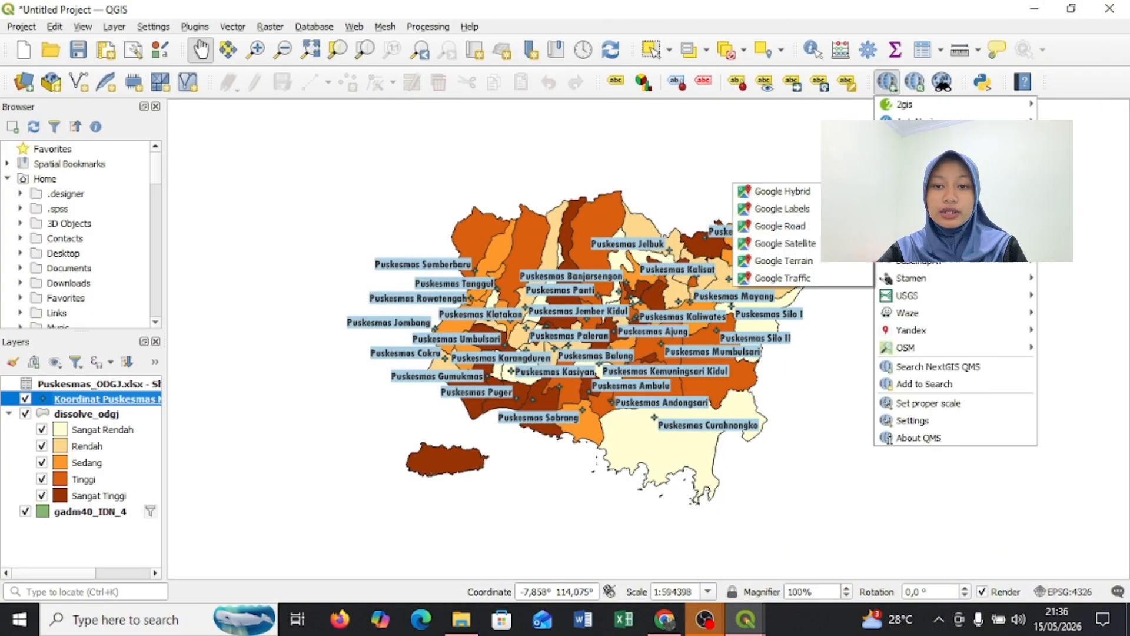
left_click(780, 226)
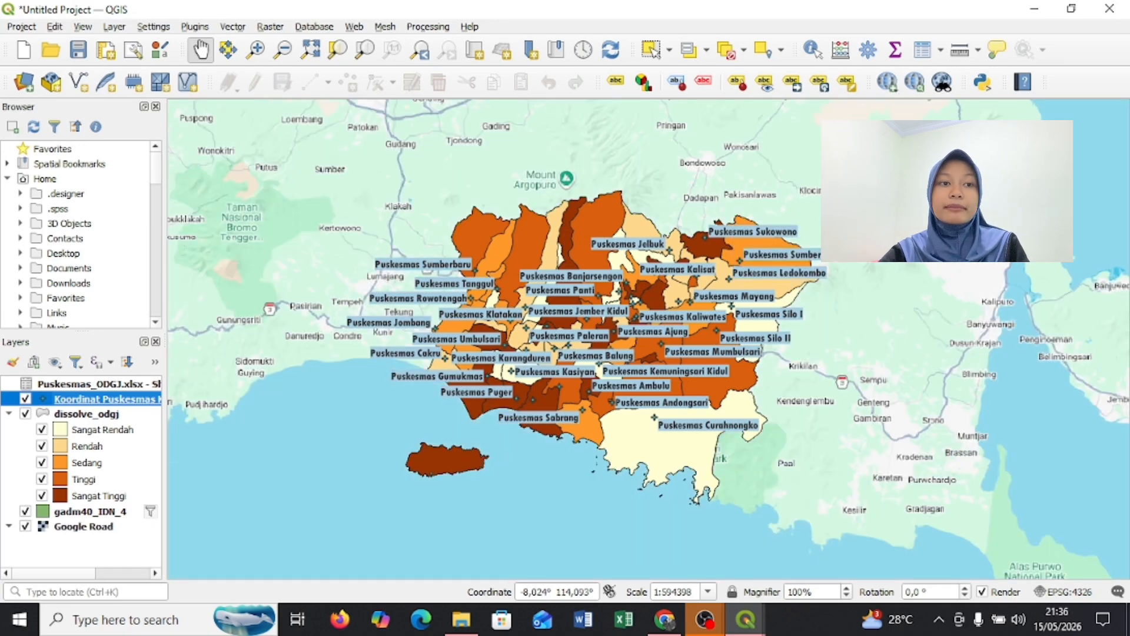
Frame the Jember area in the map view and create a print layout titled PetaPersebaran_ODGJ
scroll(854, 224, "up", 1)
left_click_drag(855, 224, 926, 195)
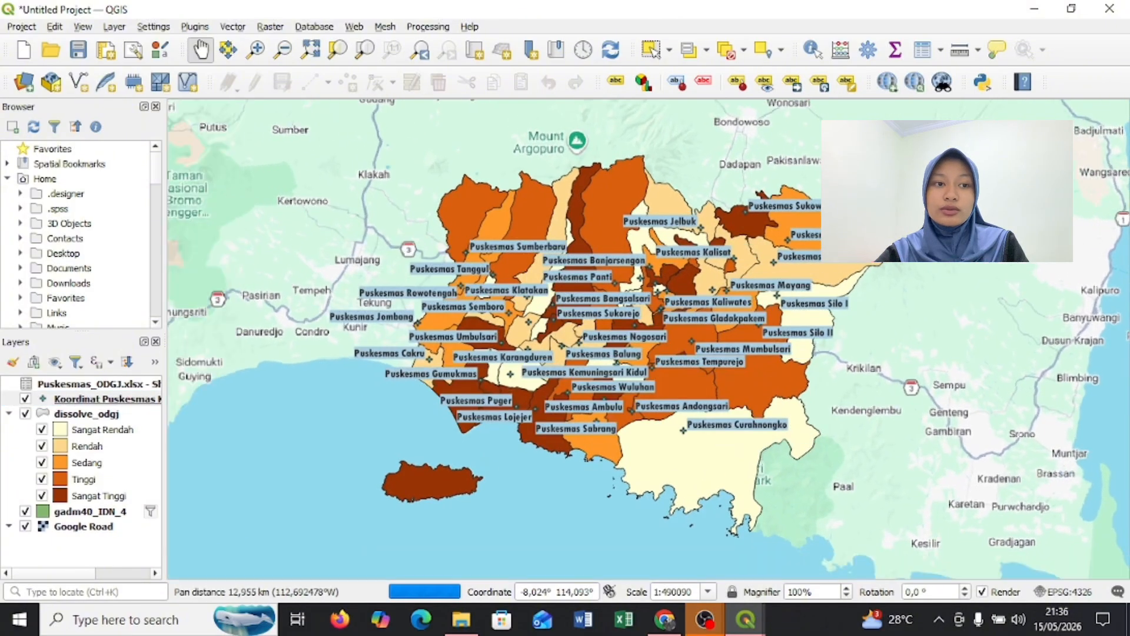
left_click(106, 50)
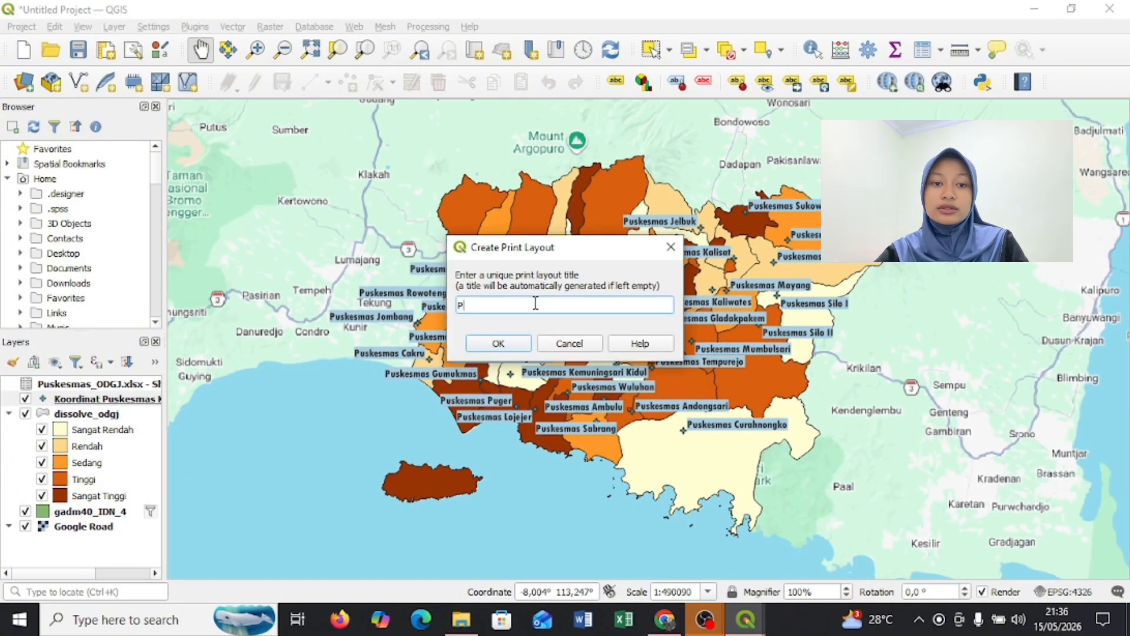
type("PetaPersebaran_ODGJ")
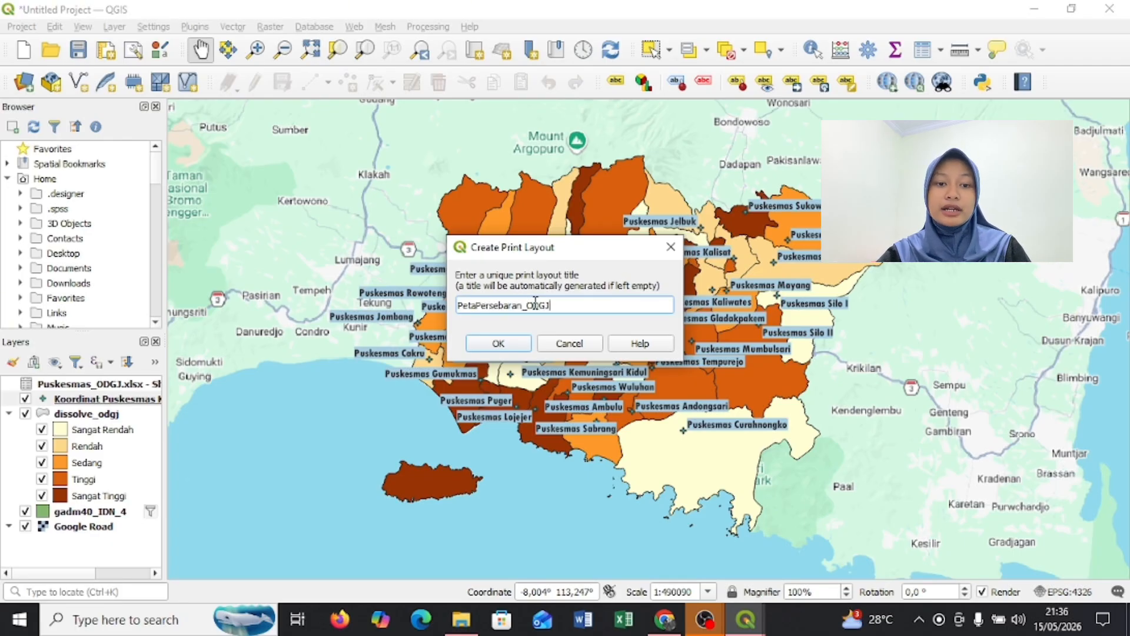
left_click(508, 346)
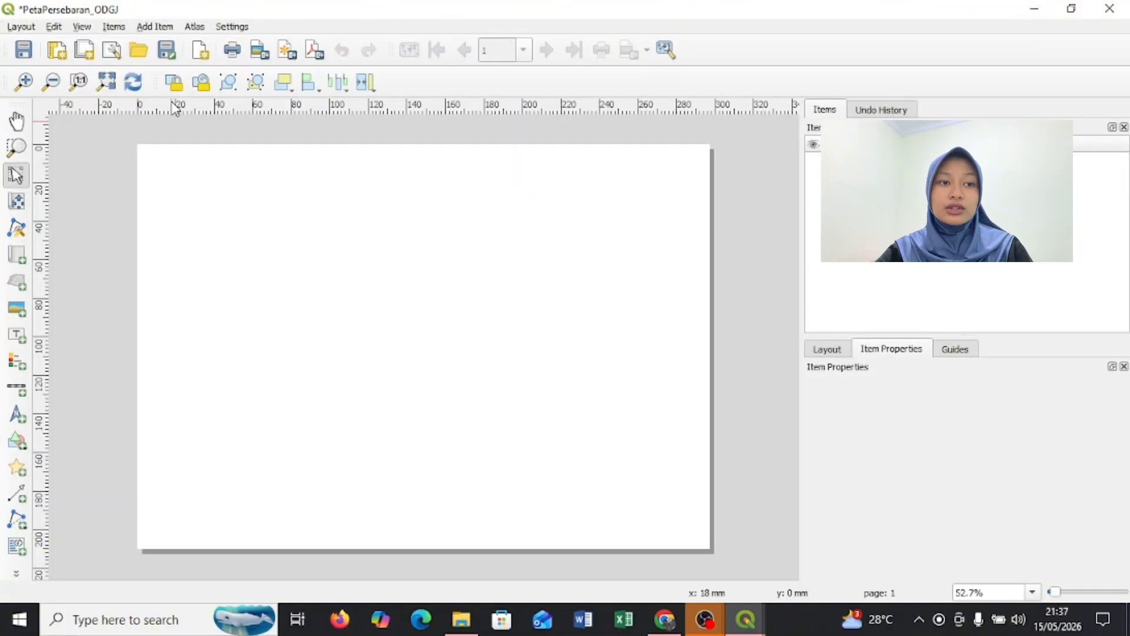
Add a map about 220 mm wide and 150 mm high on the lower left part of the page
left_click(144, 27)
left_click(163, 42)
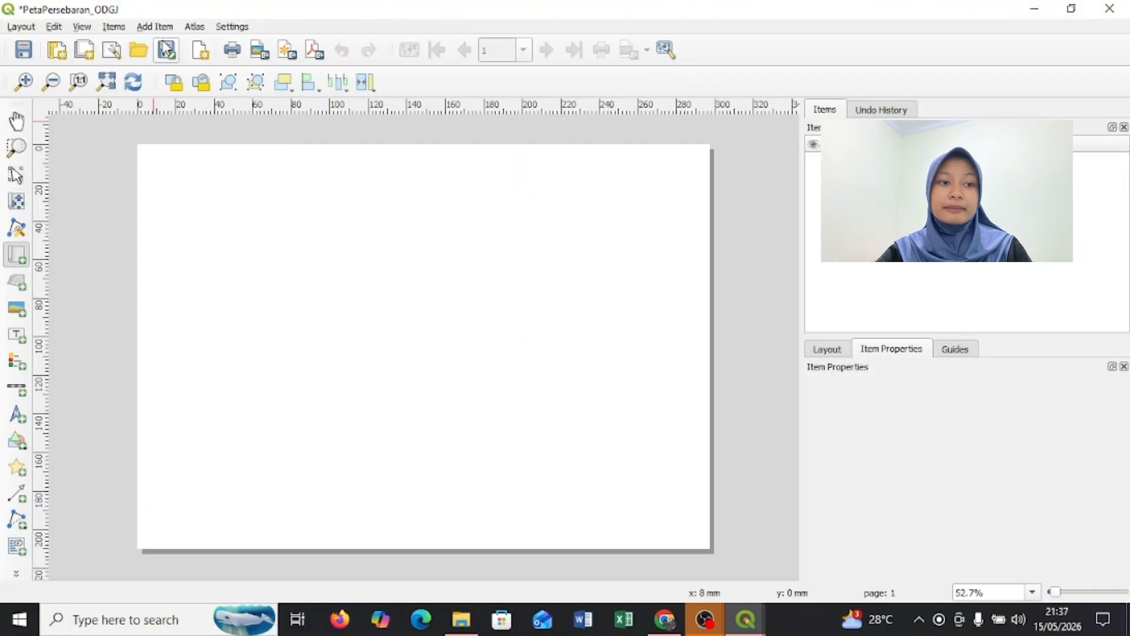
left_click_drag(150, 253, 587, 524)
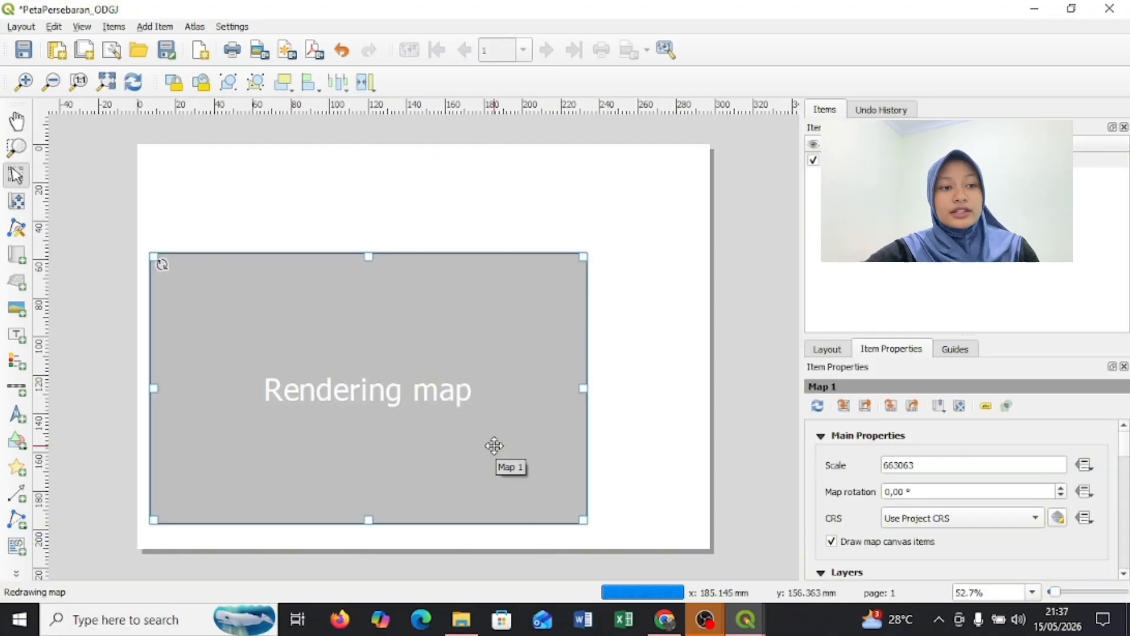
left_click_drag(318, 277, 380, 236)
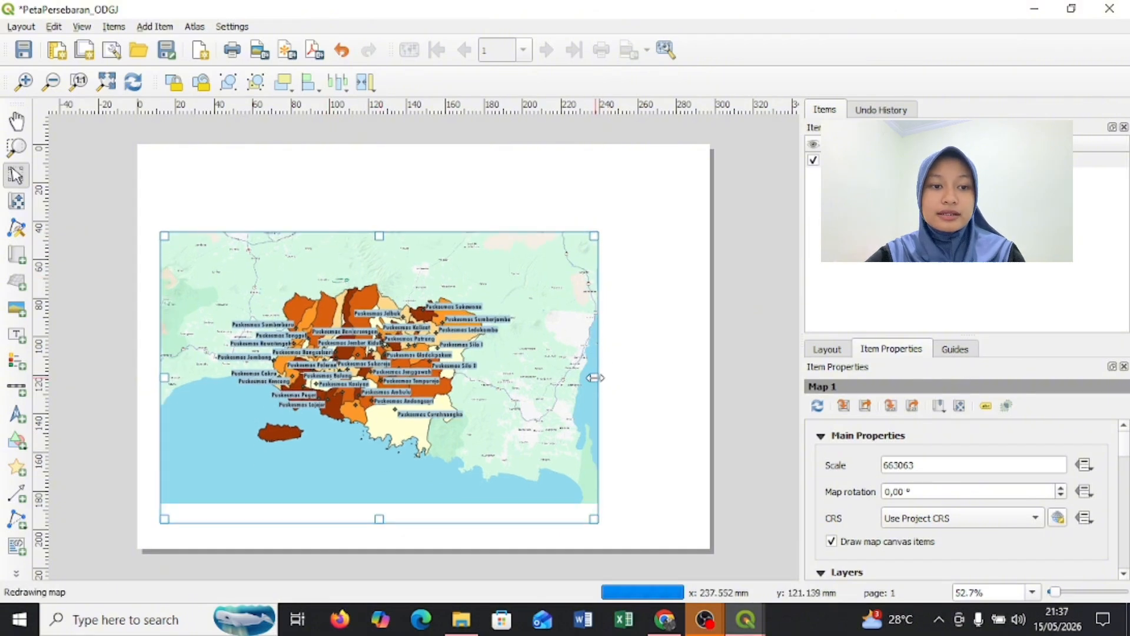
left_click_drag(594, 377, 582, 377)
left_click_drag(270, 429, 278, 432)
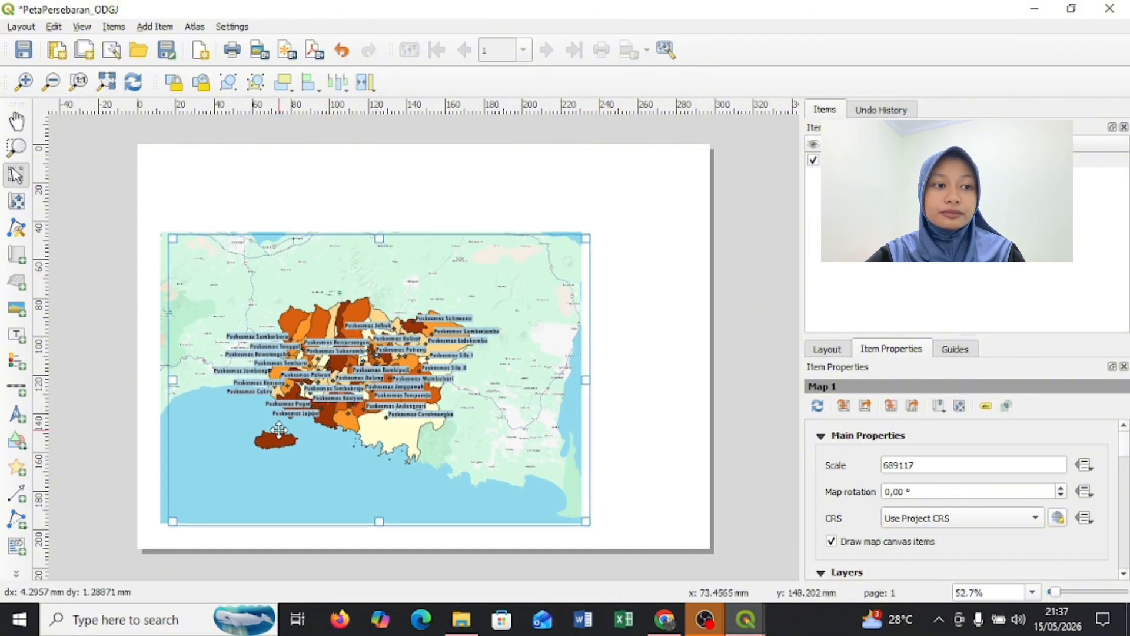
Enlarge the map's content to a scale of about 1:444,000 and shift it so Jember fills the map frame
left_click(17, 202)
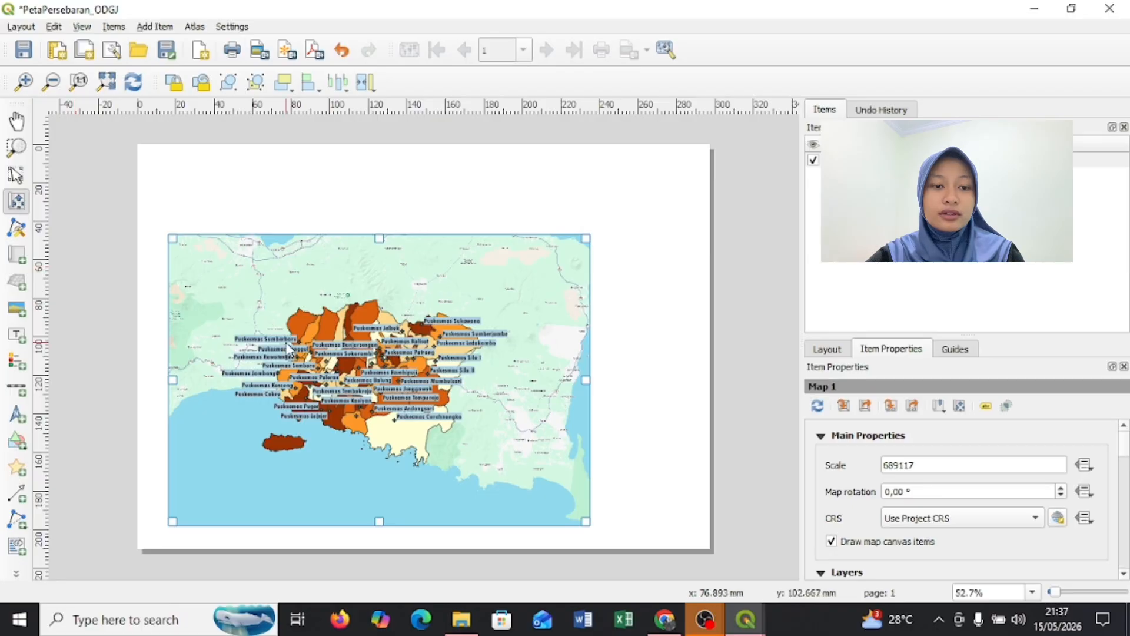
scroll(347, 348, "up", 1)
scroll(347, 346, "up", 1)
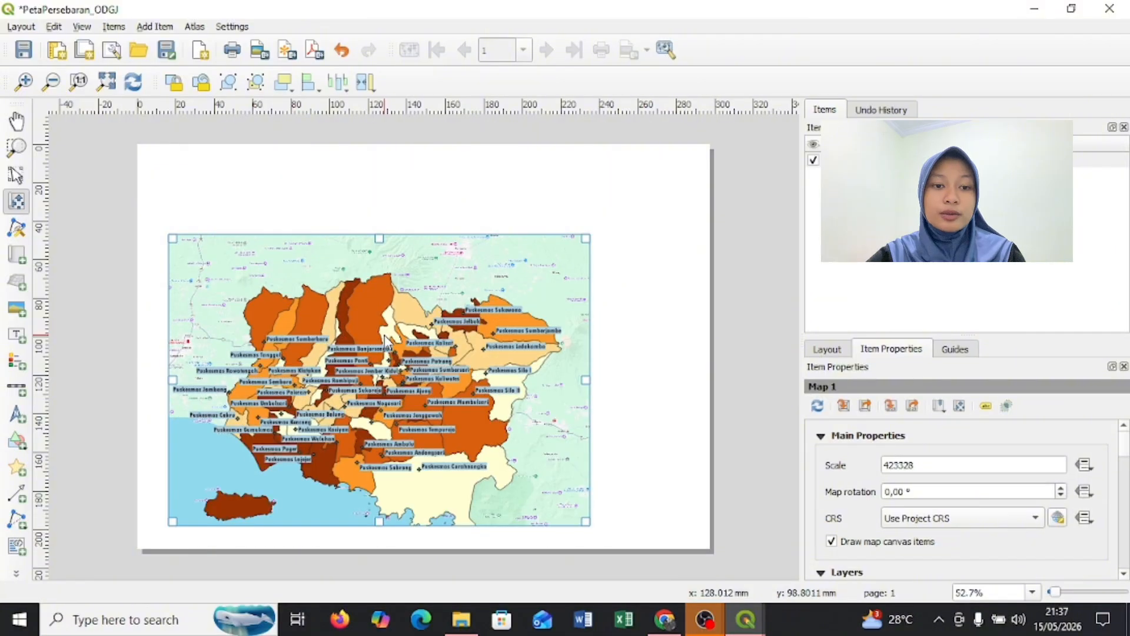
scroll(386, 341, "down", 1)
scroll(413, 350, "up", 1)
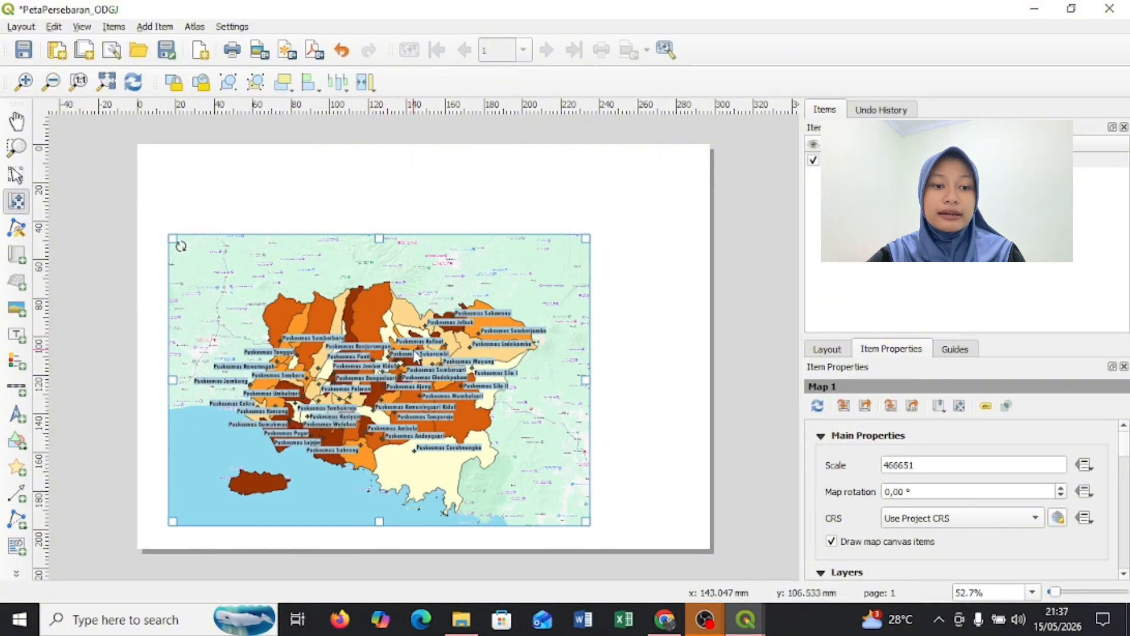
mouse_move(414, 350)
left_mouse_down()
mouse_move(427, 332)
mouse_move(429, 347)
left_mouse_up()
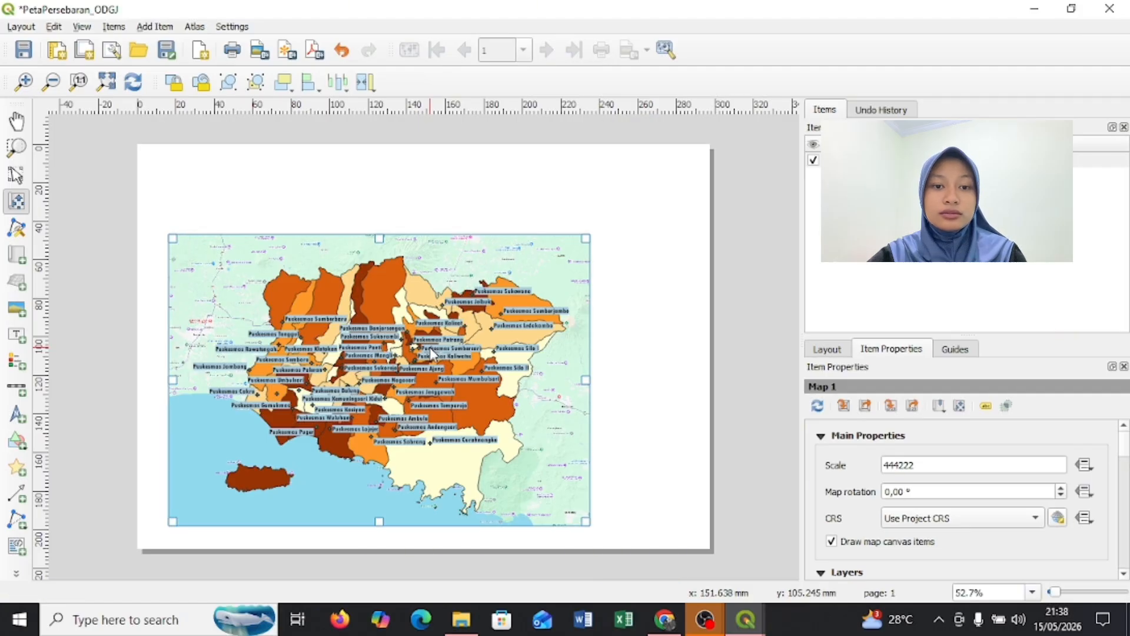
left_click_drag(430, 347, 432, 340)
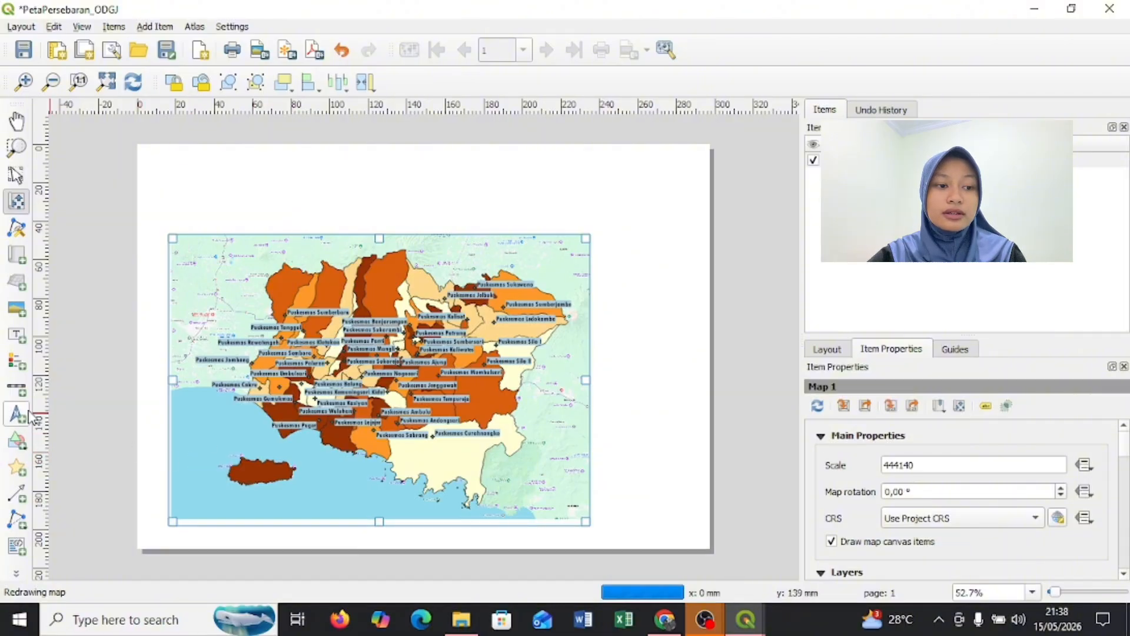
Add a scale bar in the map's lower left corner and give it the Line Ticks Middle style
left_click(17, 390)
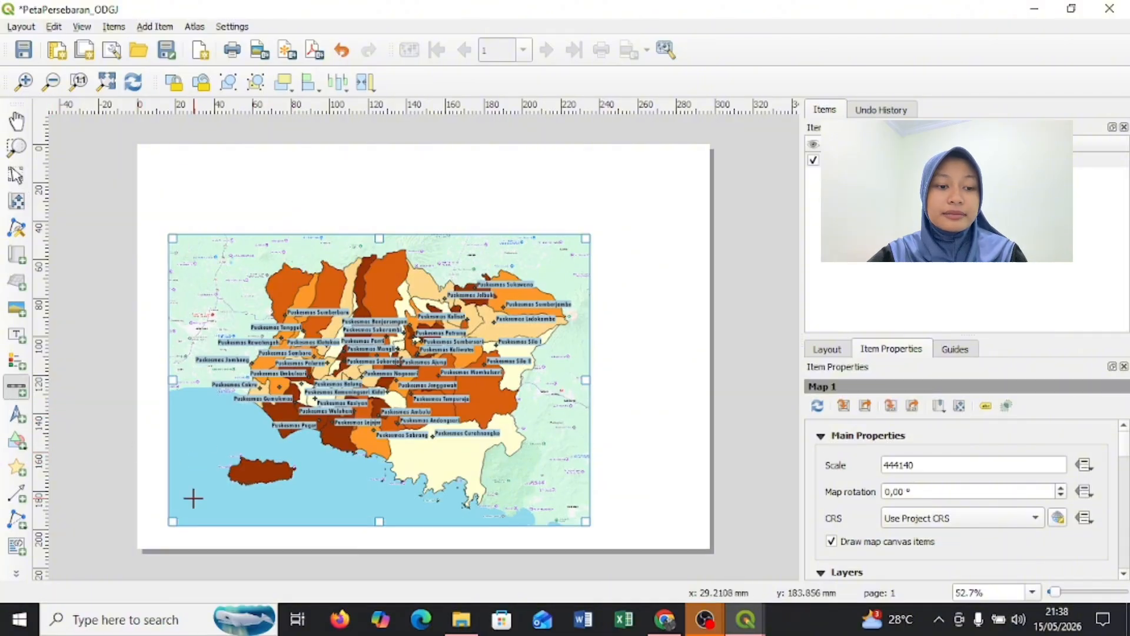
left_click_drag(192, 501, 285, 510)
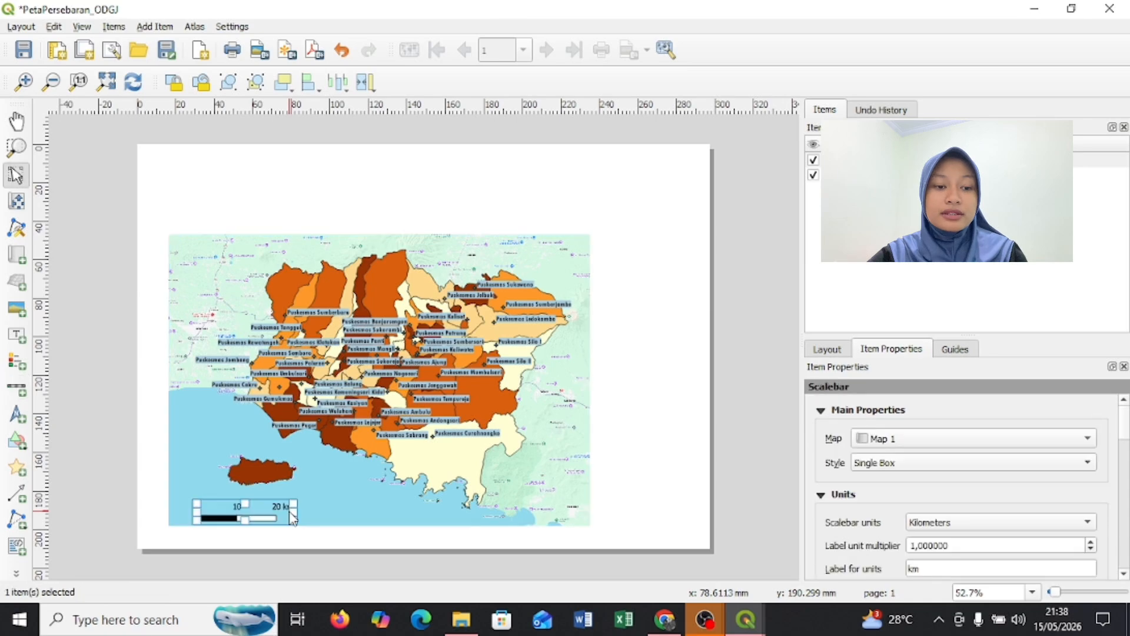
left_click(1088, 463)
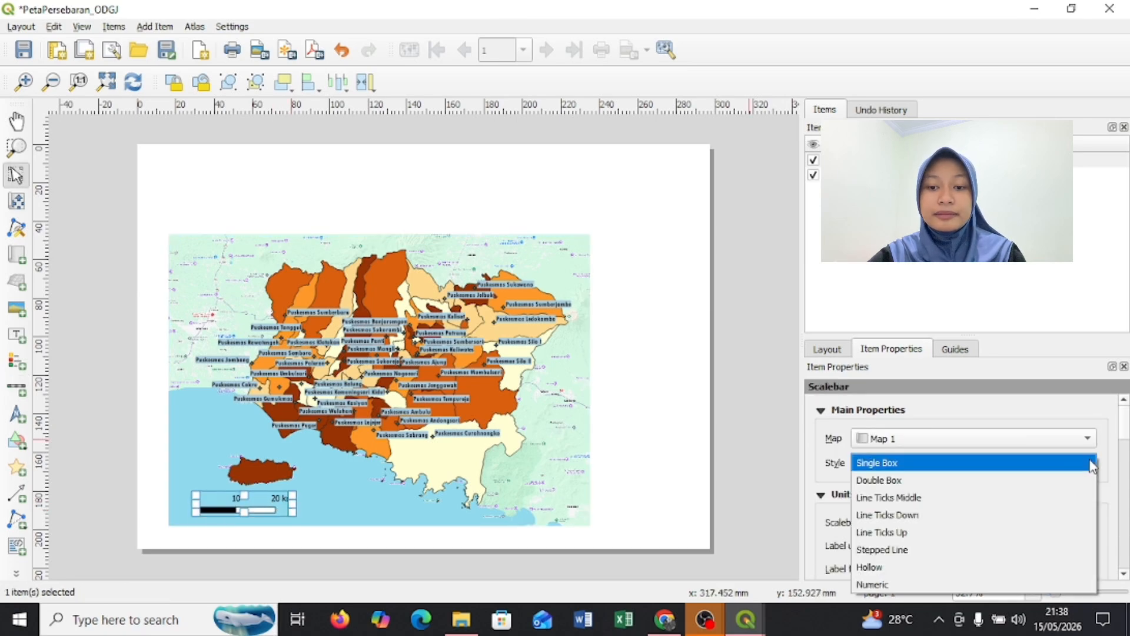
left_click(1028, 502)
left_click(54, 450)
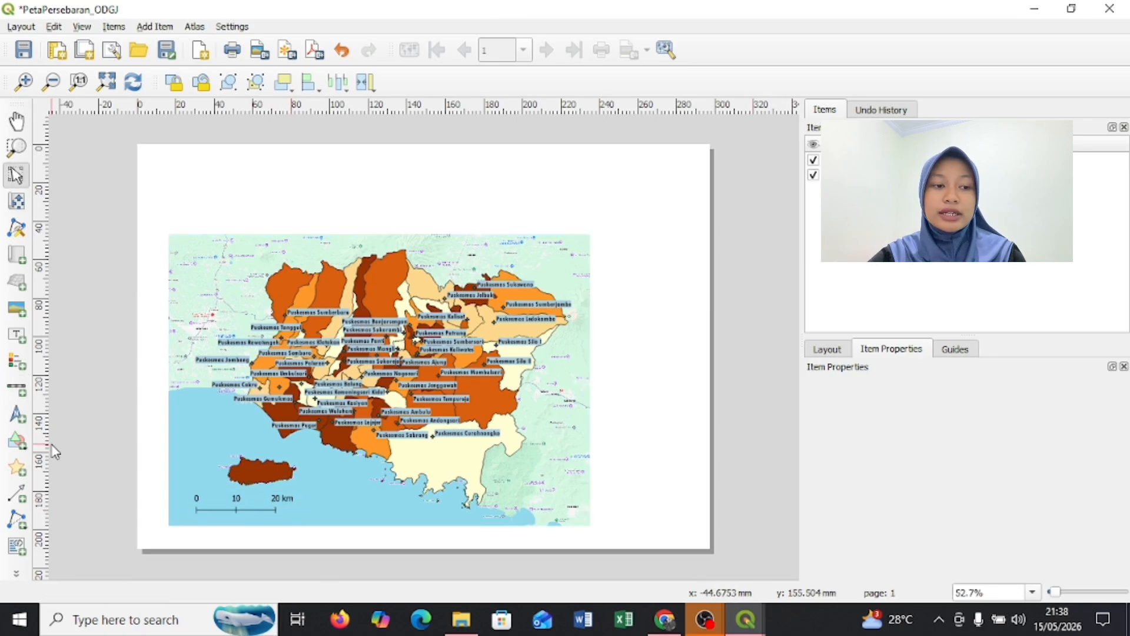
Add a north arrow in the map's upper left corner and change its picture to the circled arrow symbol
left_click(17, 414)
left_click_drag(191, 255, 231, 295)
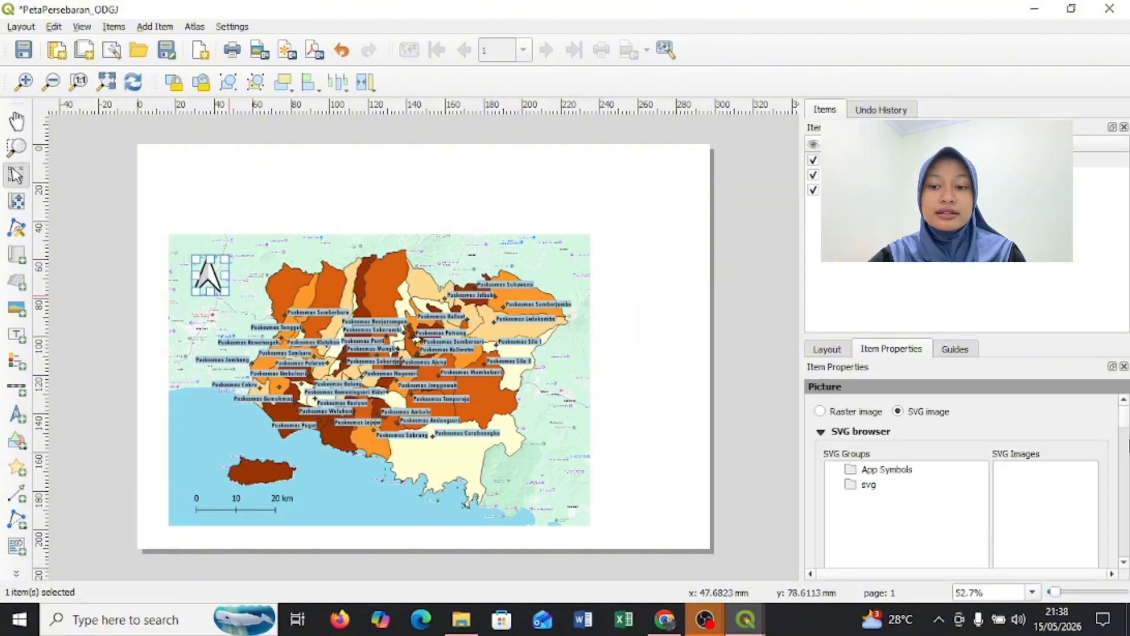
left_click(1089, 575)
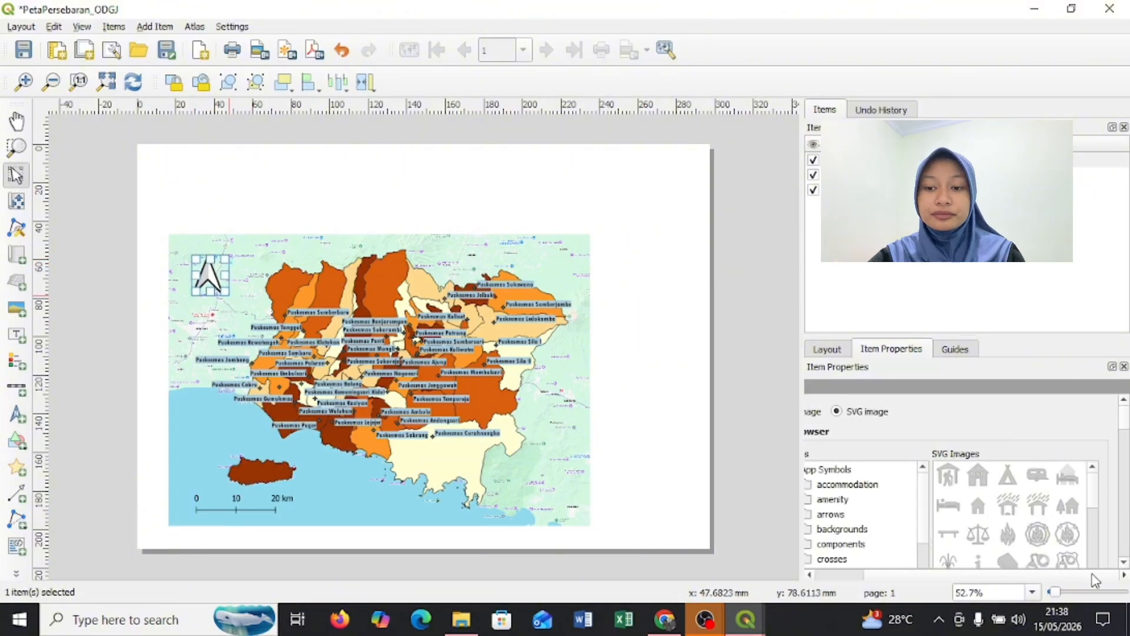
left_click_drag(1092, 488, 1097, 509)
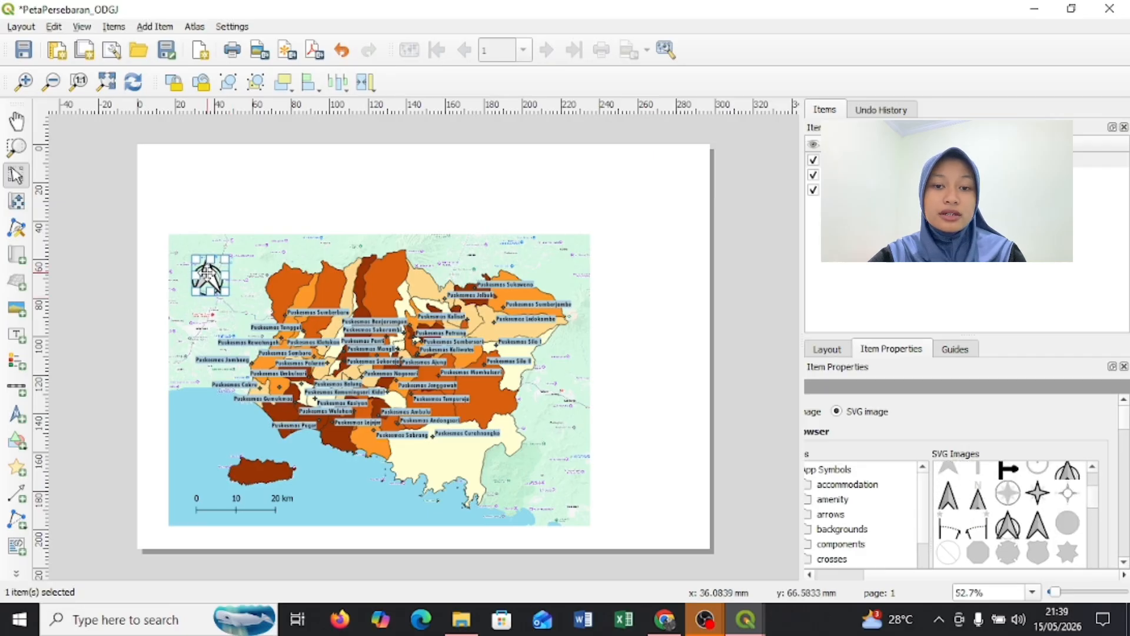
left_click_drag(207, 274, 207, 270)
left_click(736, 350)
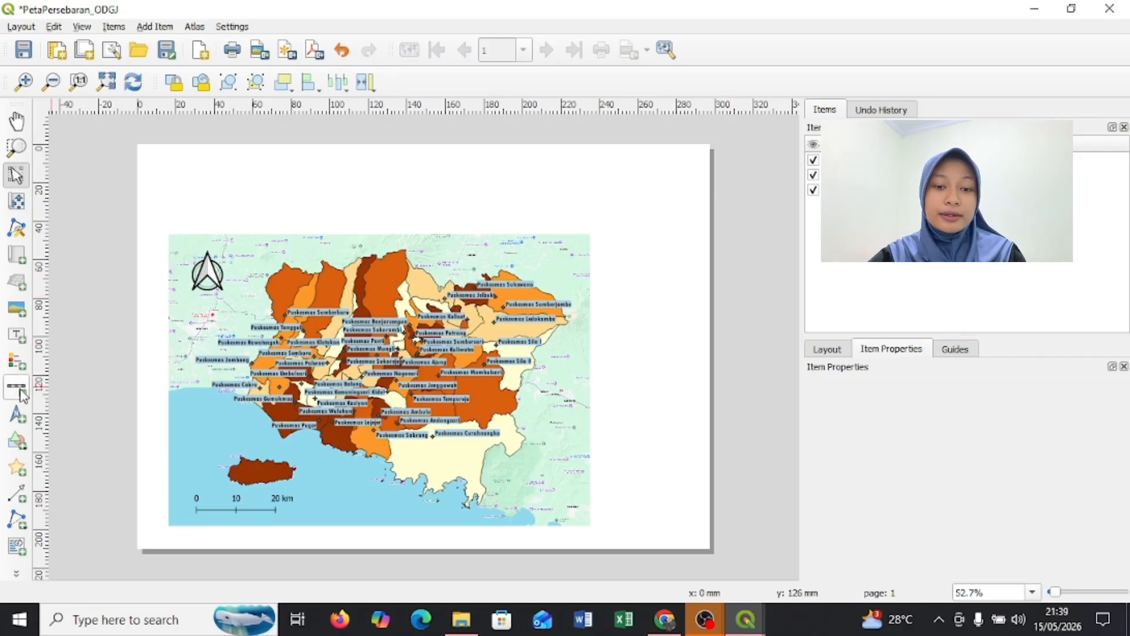
Add a legend for Map 1 and position it over the map's lower right edge
left_click(16, 361)
left_click_drag(596, 405, 702, 529)
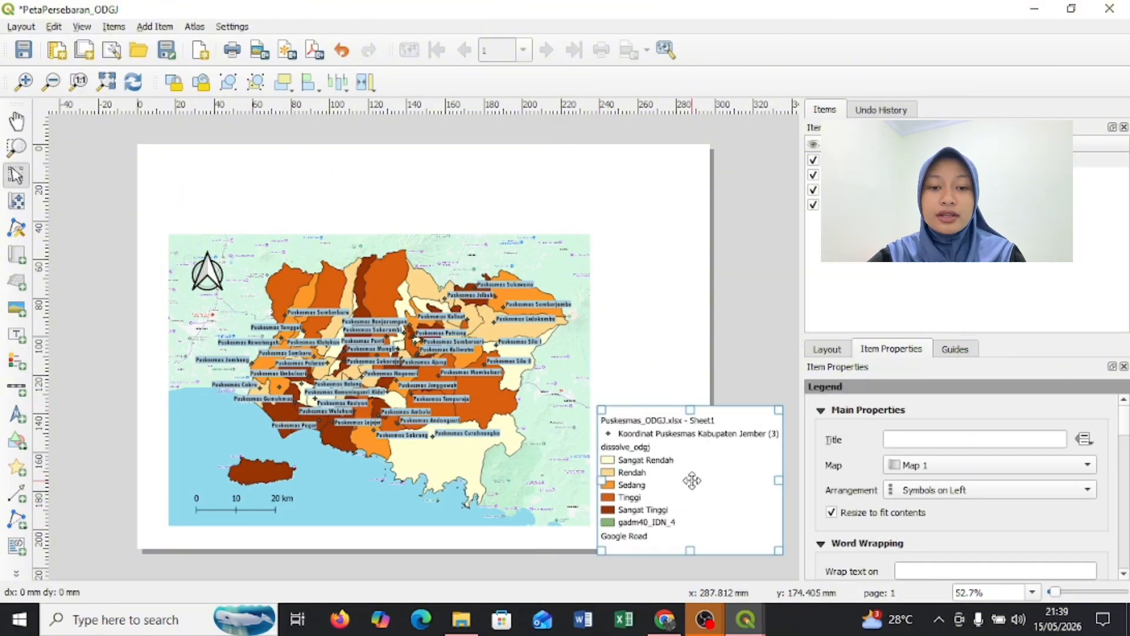
left_click_drag(686, 474, 631, 415)
Turn off the legend's auto update and hide the Puskesmas_ODGJ.xlsx - Sheet1 heading
left_click_drag(1124, 424, 1125, 465)
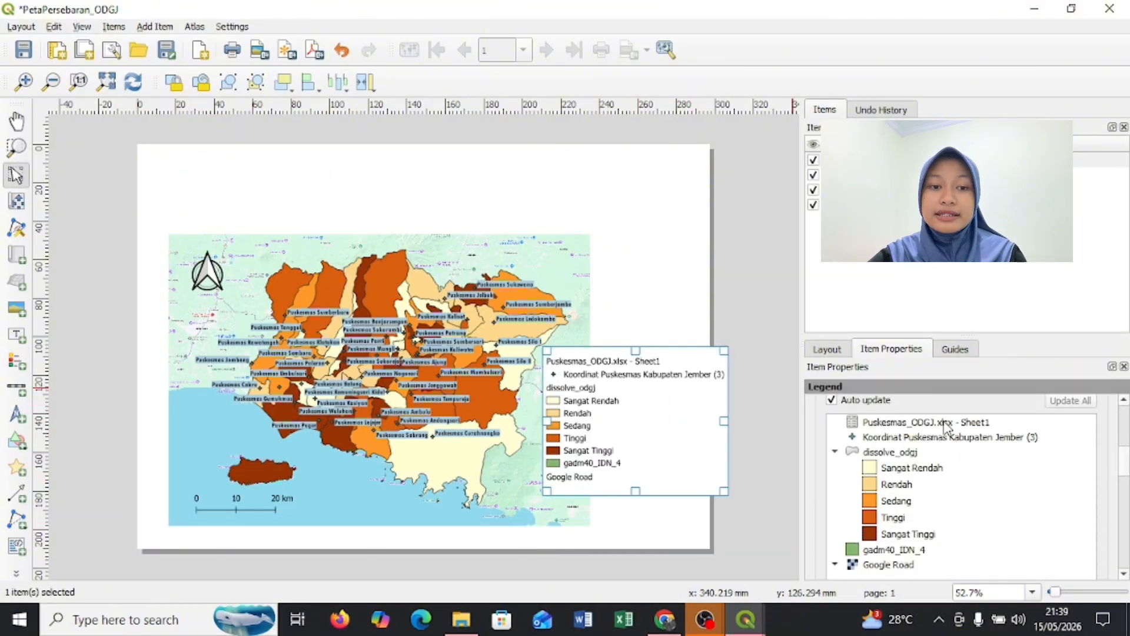
left_click(945, 424)
left_click(832, 400)
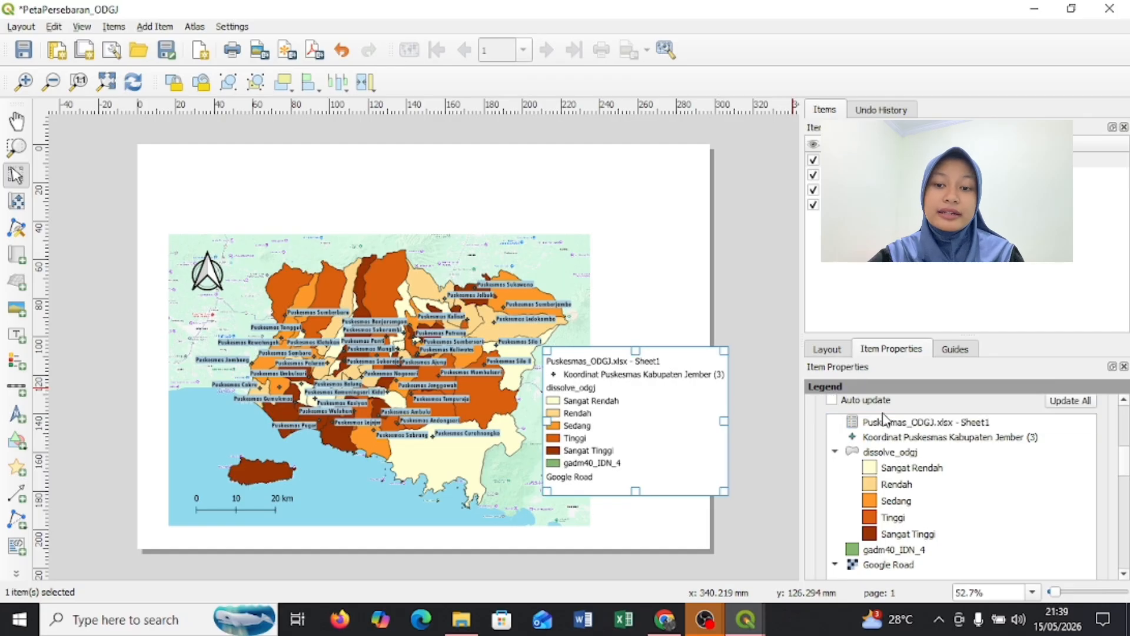
left_click(890, 423)
right_click(890, 422)
left_click(915, 447)
Shorten the legend label of the Puskesmas coordinate points to "Puskesmas Kabupaten Jember"
double_click(916, 439)
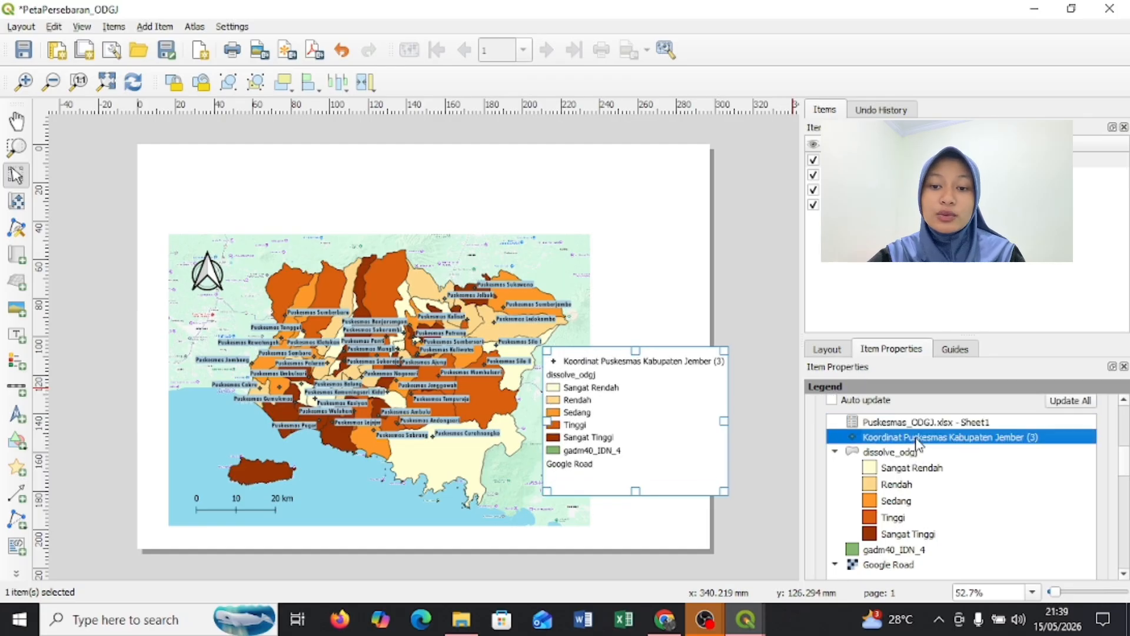
left_click(861, 432)
key("BackSpace")
key("BackSpace")
key("BackSpace")
key("BackSpace")
key("BackSpace")
key("BackSpace")
key("BackSpace")
key("BackSpace")
key("BackSpace")
key("BackSpace")
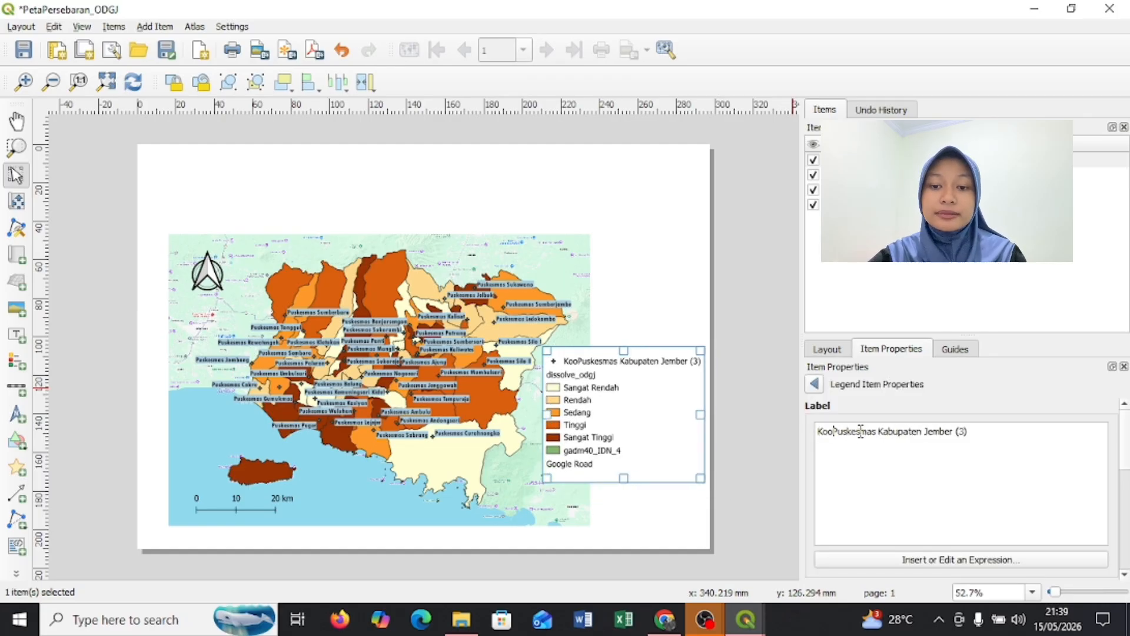
left_click(972, 429)
key("BackSpace")
key("BackSpace")
key("BackSpace")
key("BackSpace")
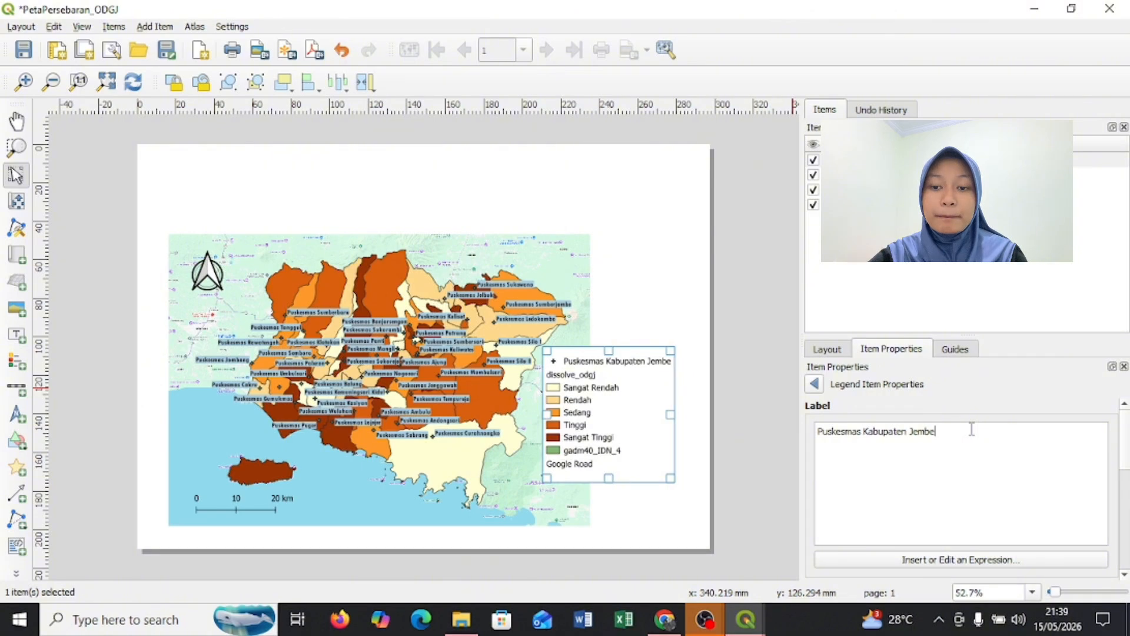
left_click(815, 384)
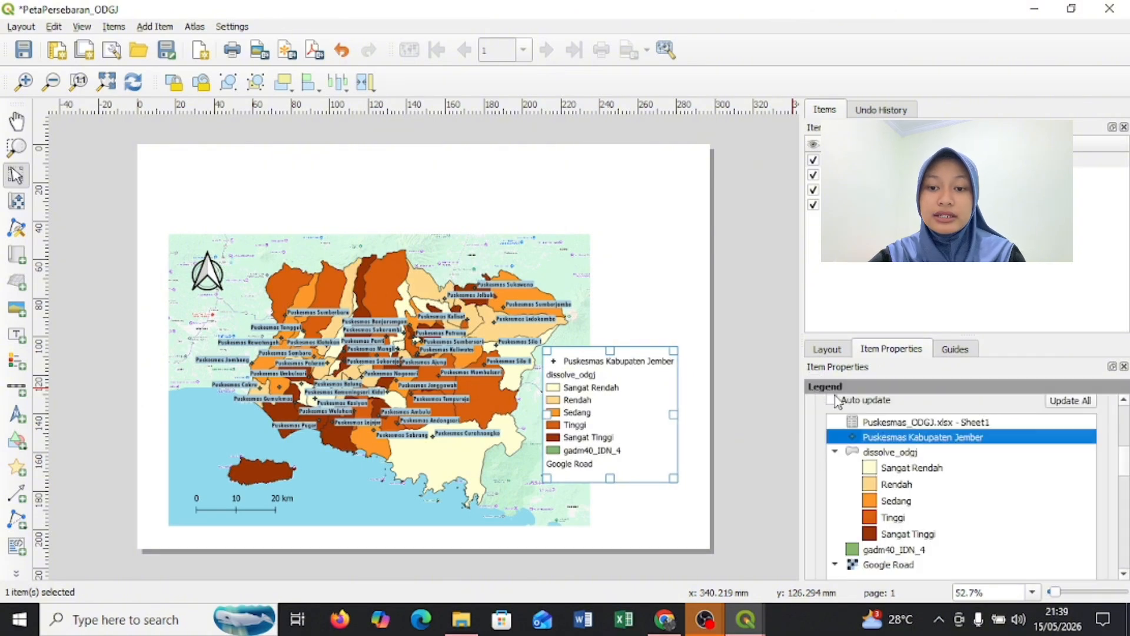
Open the label of the dissolve_odgj legend entry for editing
left_click(889, 453)
right_click(889, 453)
key("Escape")
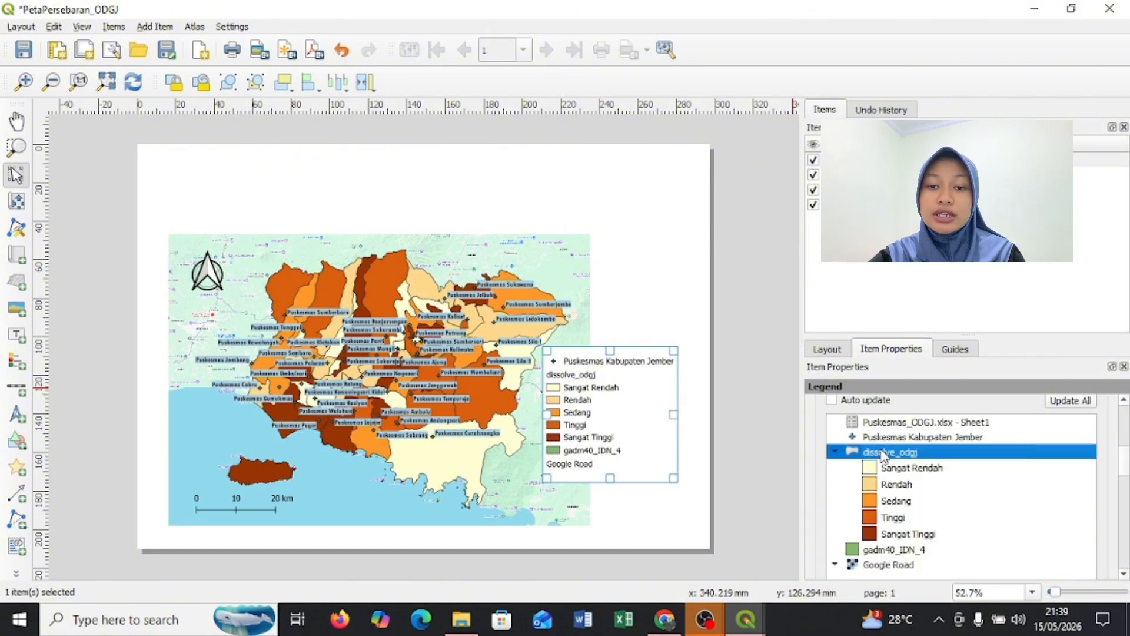
double_click(889, 454)
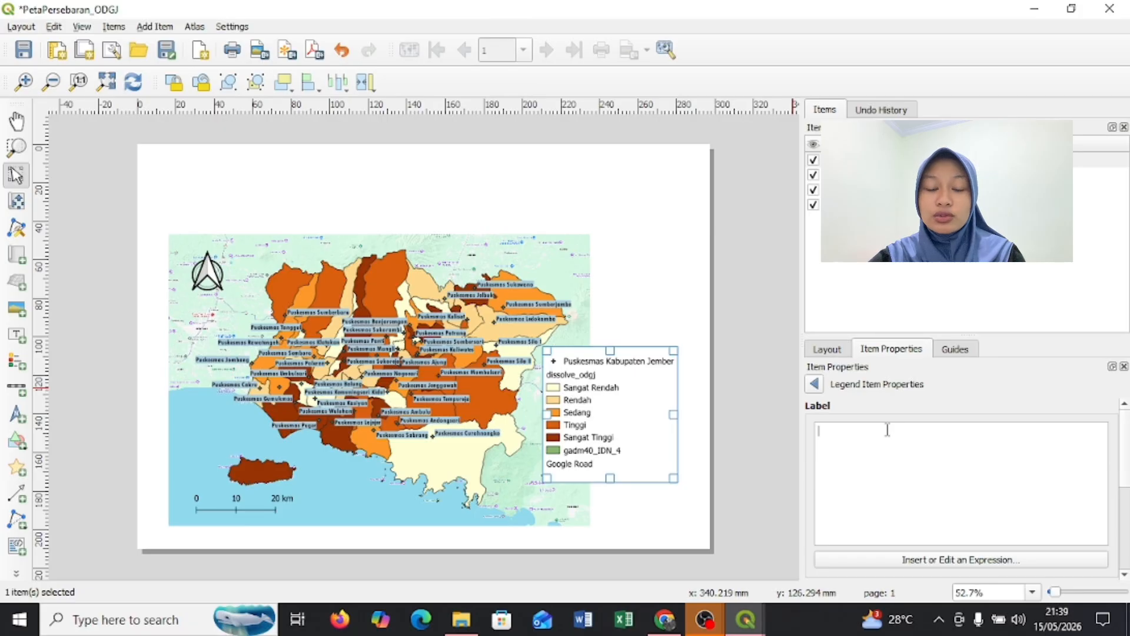